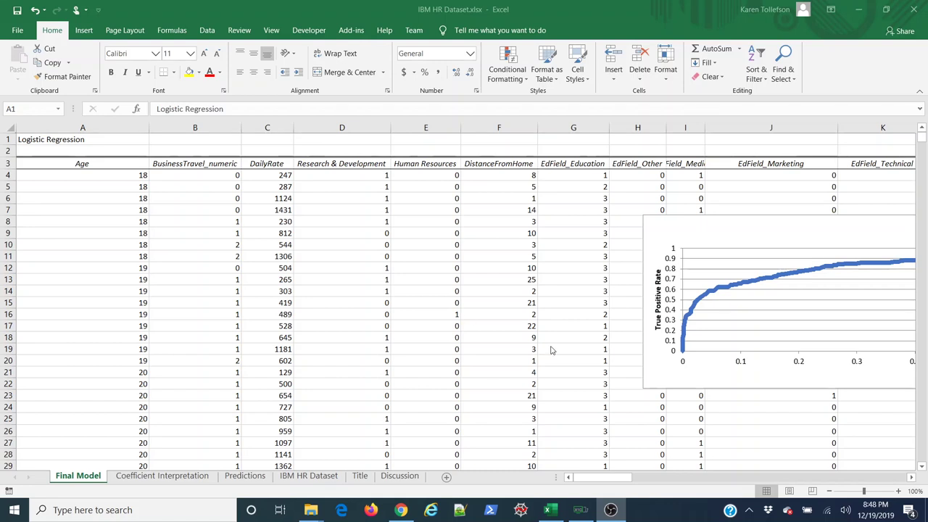
# Step: Jump to the coefficient table at row 1476 and inspect the coeff b and predictor-name formulas
pyautogui.click(95, 137)
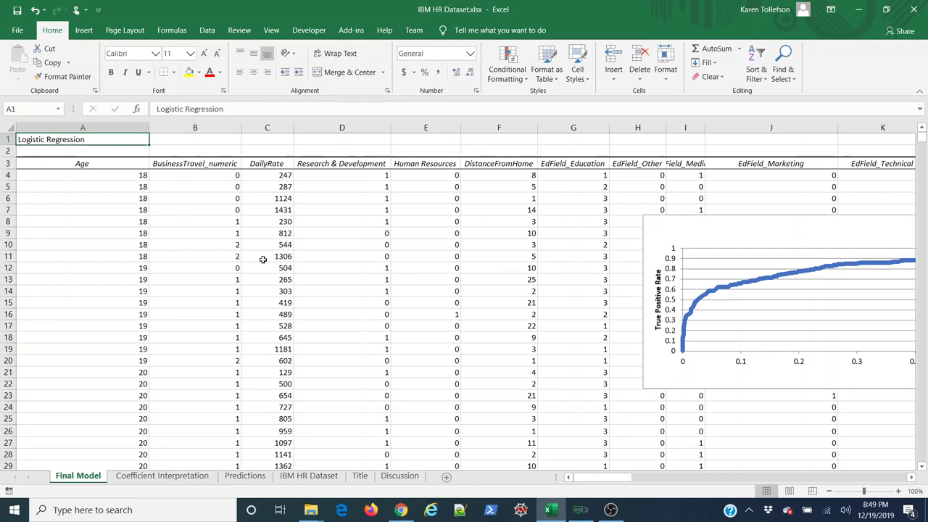
pyautogui.hotkey('ctrl', 'Down')
pyautogui.hotkey('ctrl', 'Down')
pyautogui.hotkey('ctrl', 'Down')
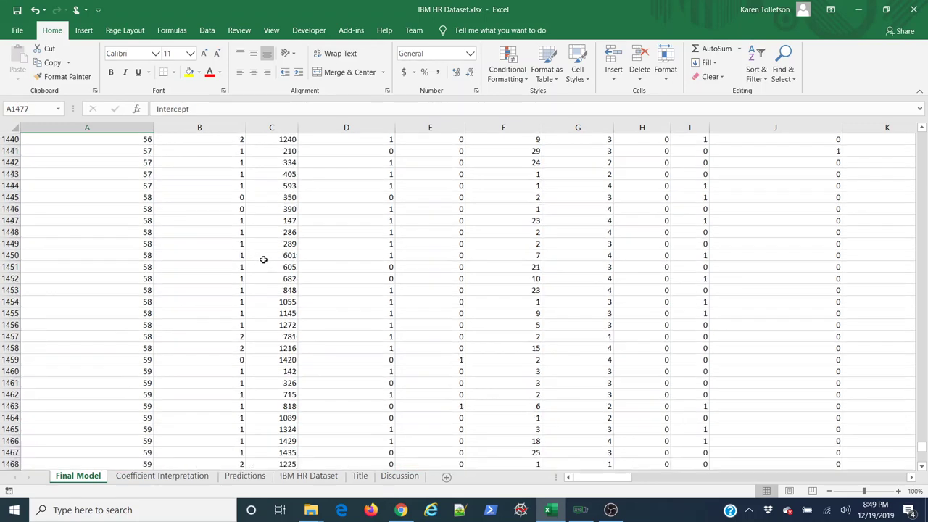
pyautogui.scroll(-1, 266, 254)
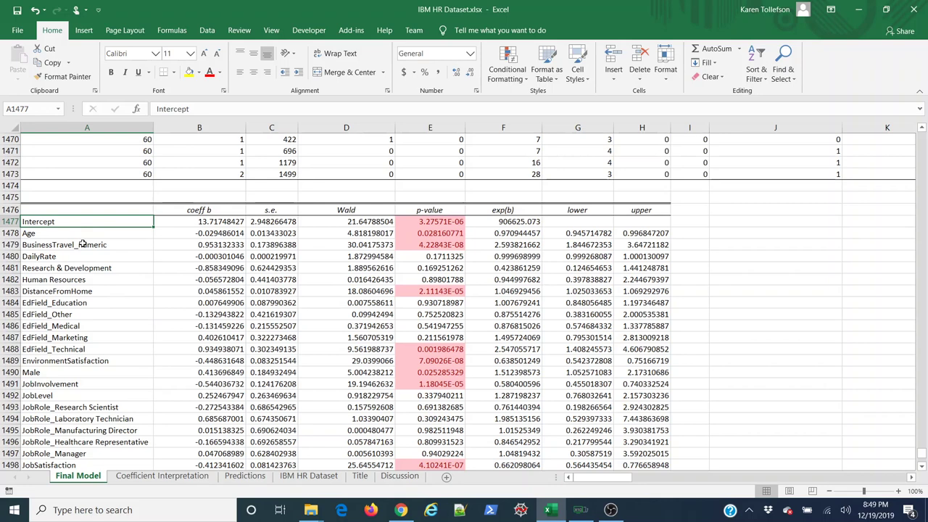
pyautogui.scroll(-1, 81, 242)
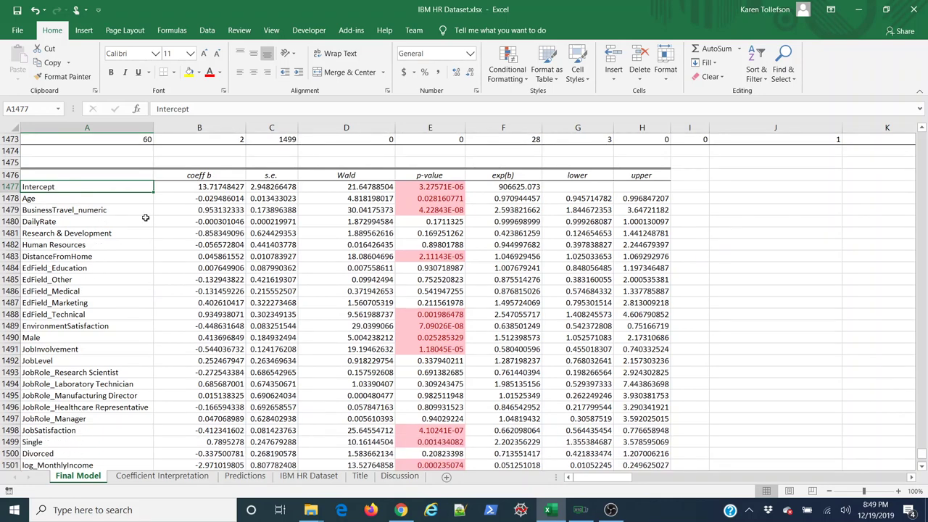
pyautogui.click(210, 177)
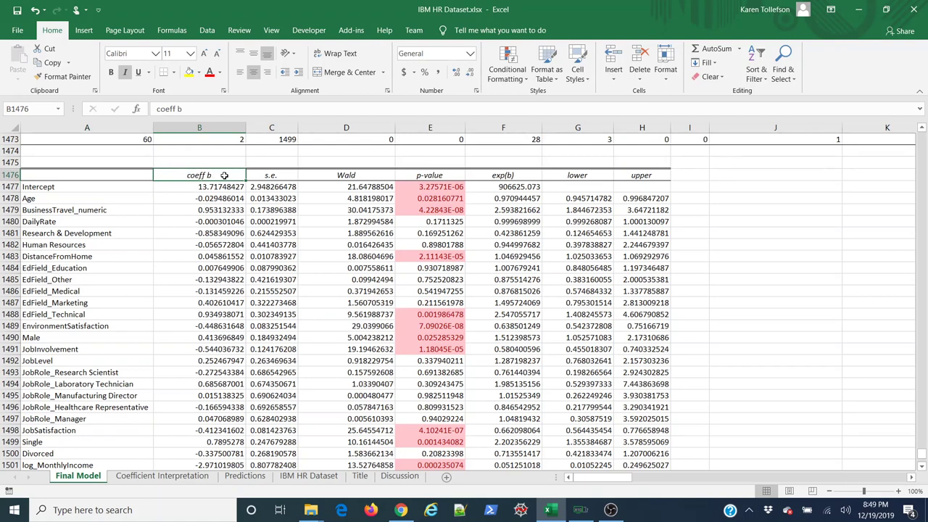
pyautogui.click(223, 198)
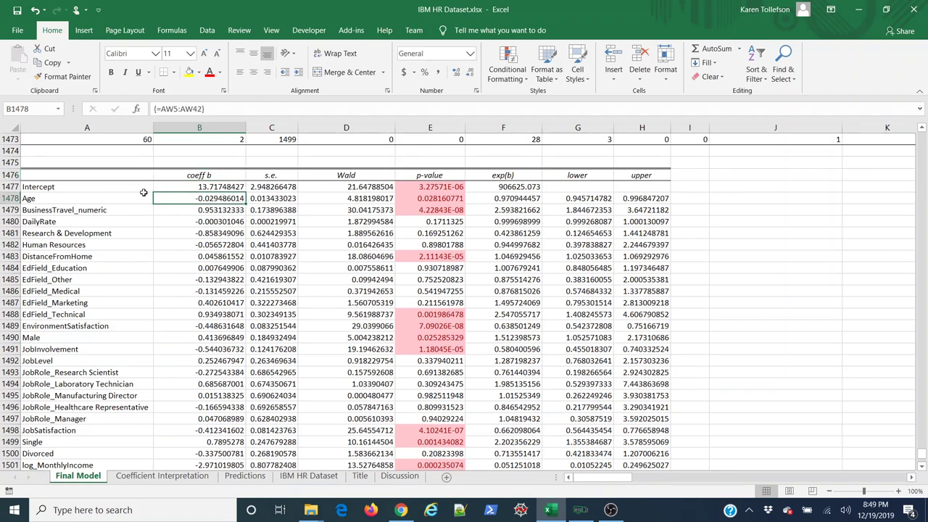
pyautogui.click(113, 199)
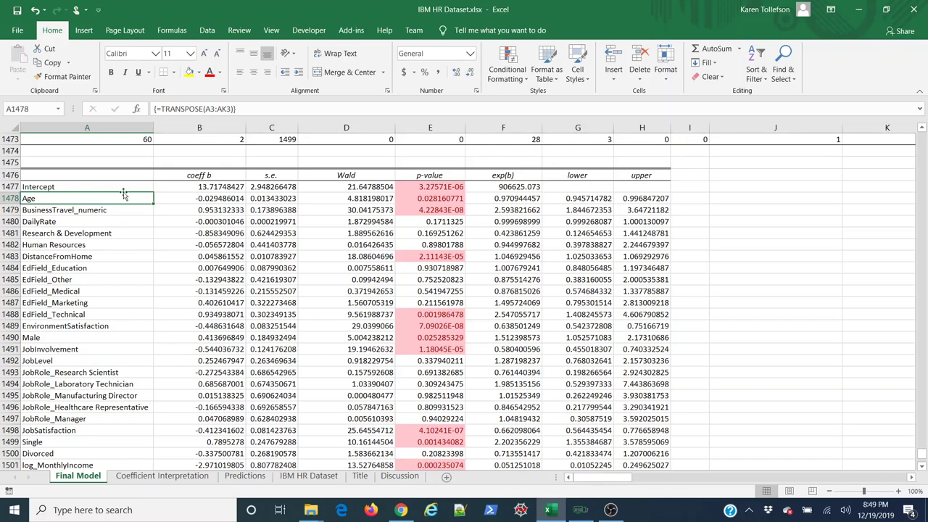
pyautogui.click(187, 198)
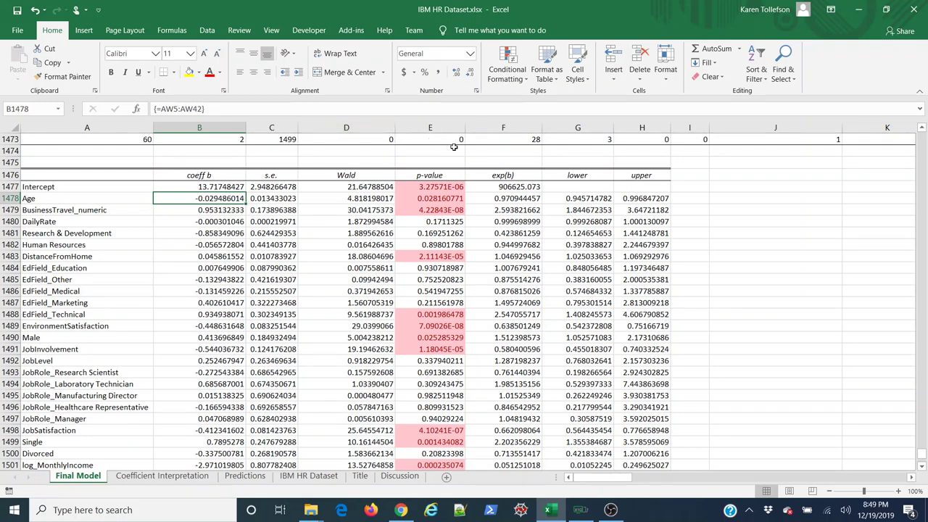
pyautogui.click(508, 199)
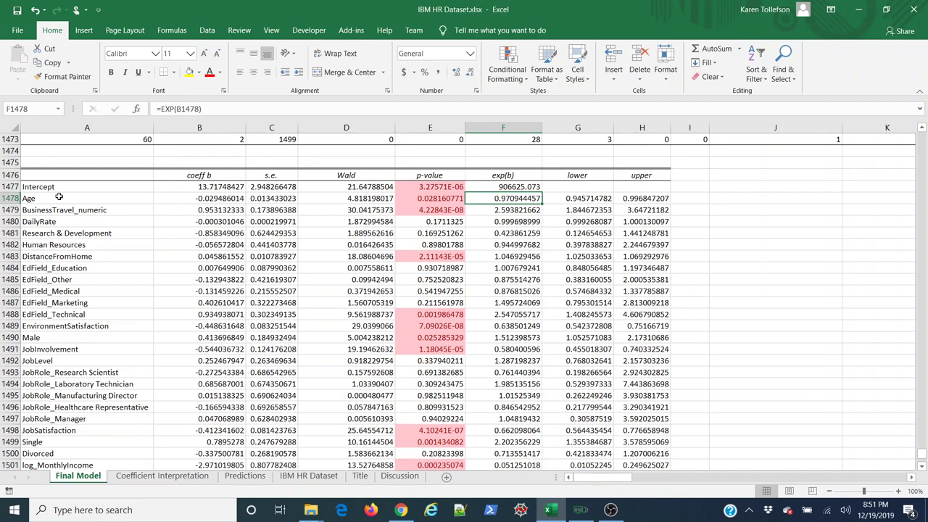
pyautogui.click(9, 198)
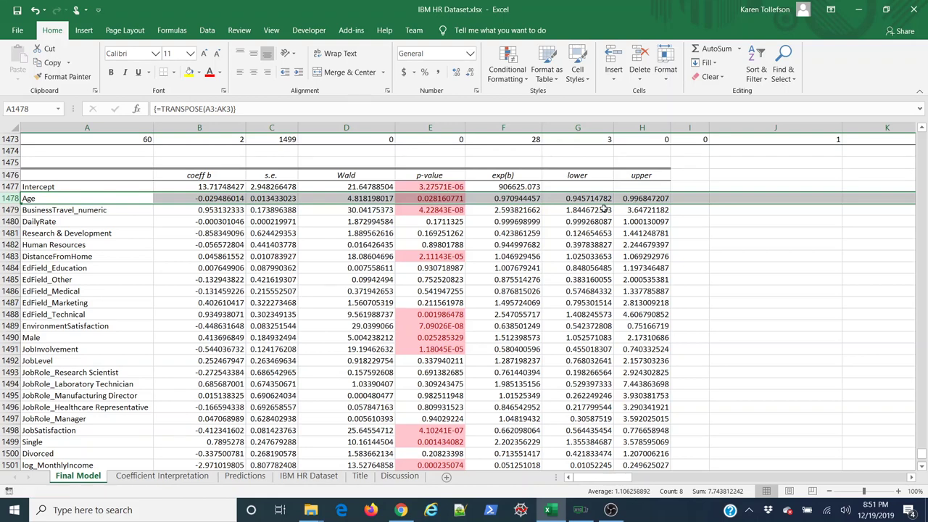
pyautogui.click(604, 210)
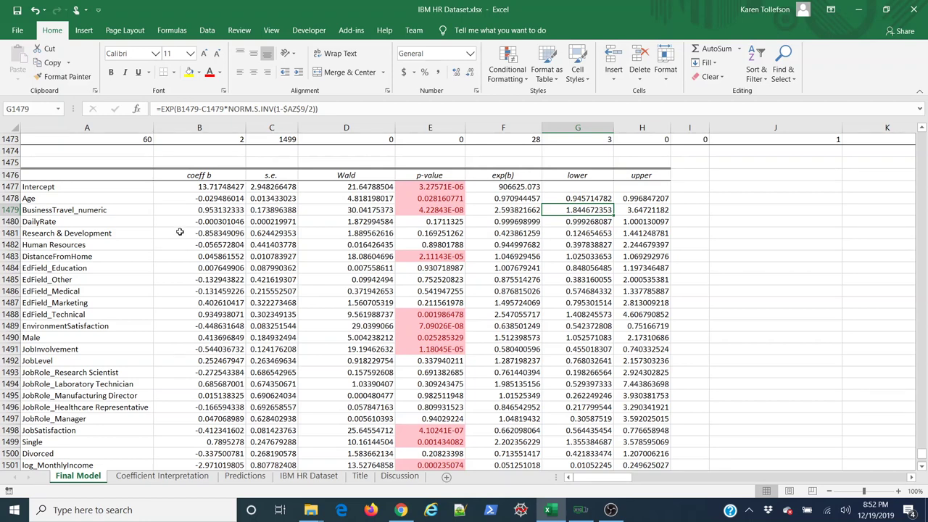
# Step: Copy the coefficient table A1476:H1514 on the Final Model sheet
pyautogui.click(119, 179)
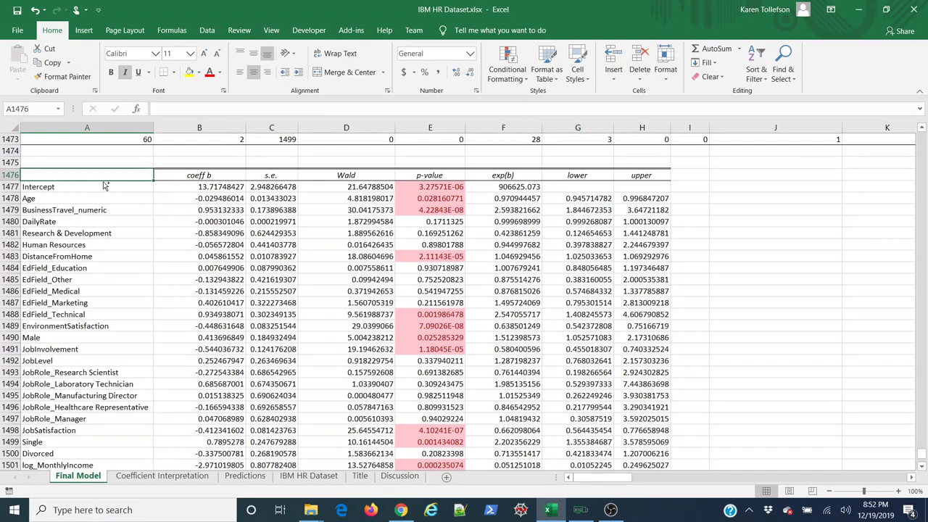
pyautogui.hotkey('ctrl', 'shift', 'Right')
pyautogui.hotkey('ctrl', 'shift', 'Right')
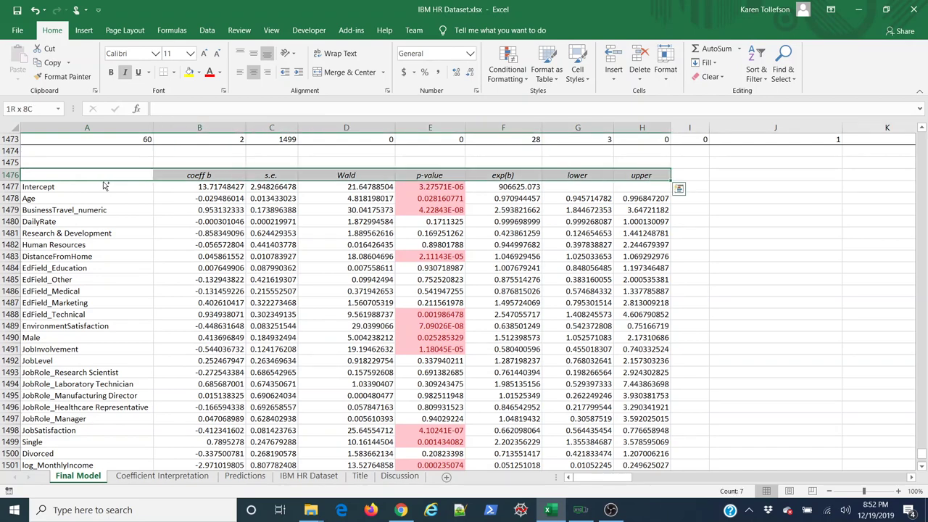
pyautogui.hotkey('ctrl', 'shift', 'Down')
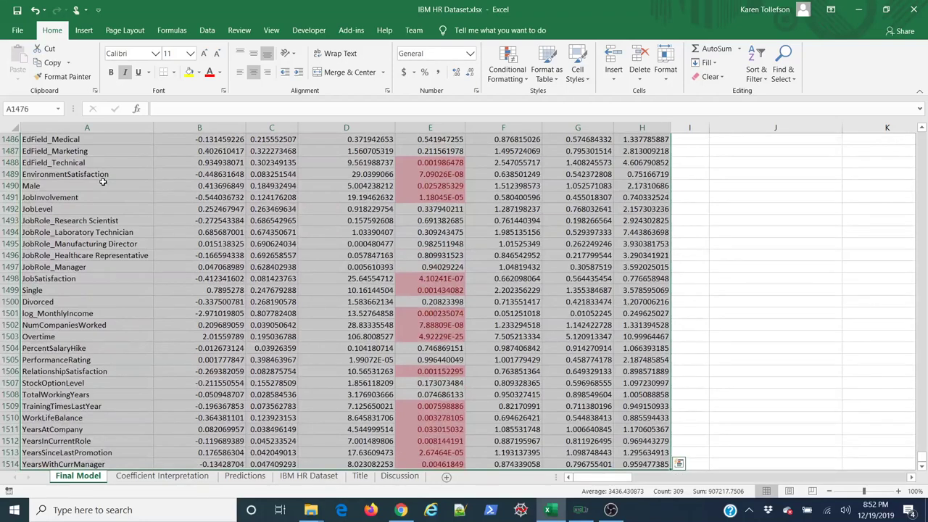
pyautogui.hotkey('ctrl', 'c')
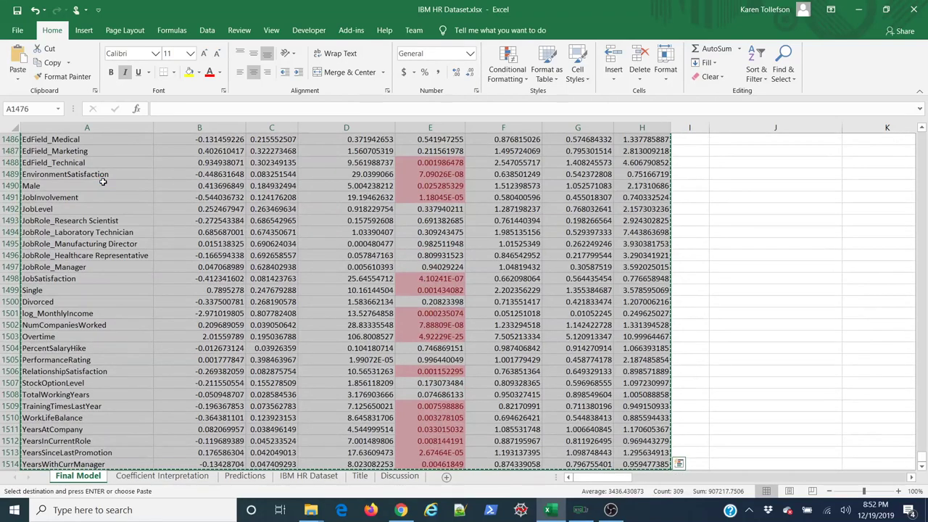
# Step: Paste the table as values at A13 of the Coefficient Interpretation sheet
pyautogui.click(145, 476)
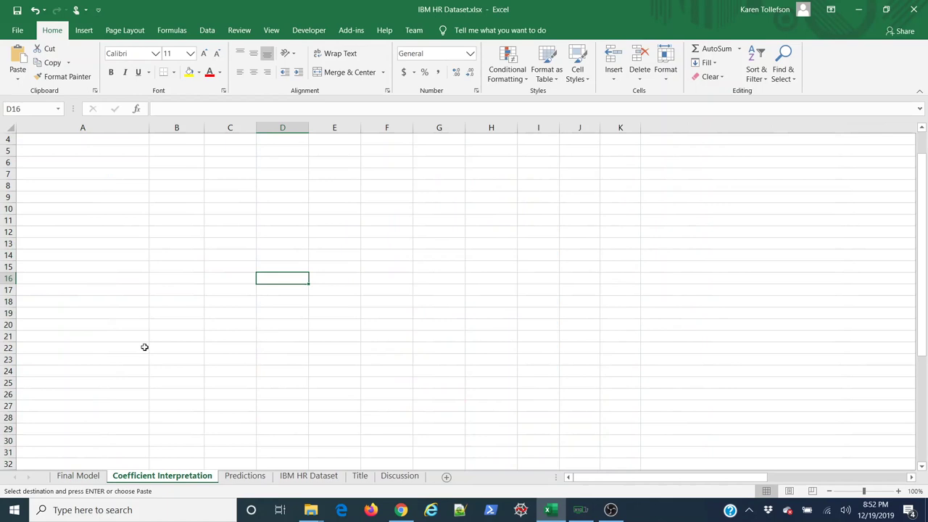
pyautogui.click(74, 246)
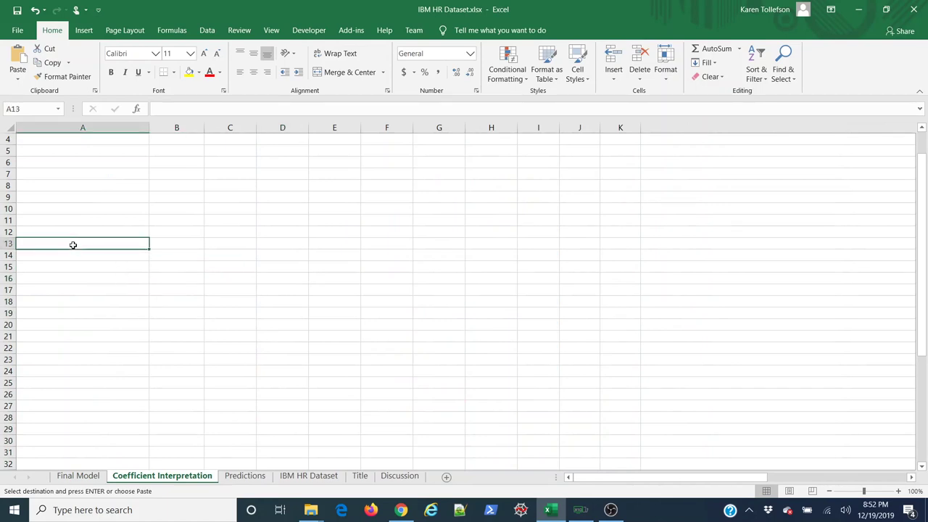
pyautogui.rightClick(73, 245)
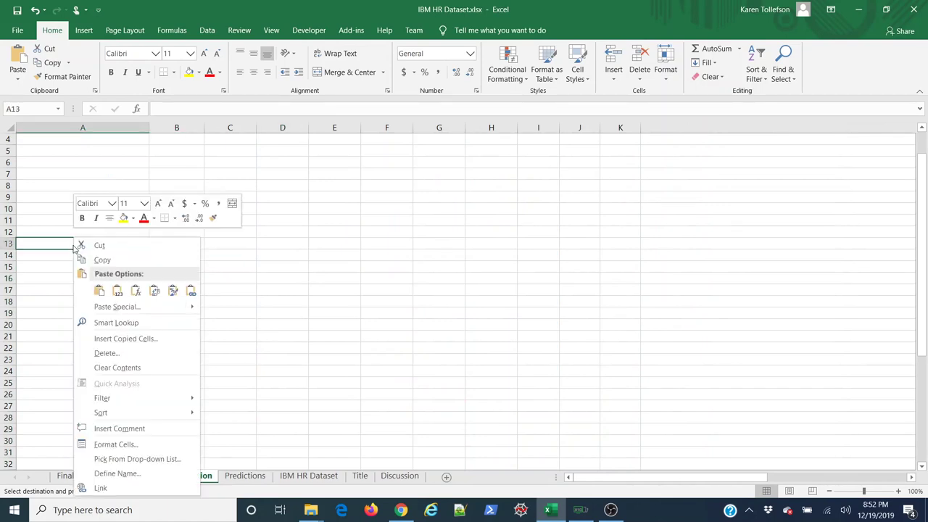
pyautogui.click(117, 291)
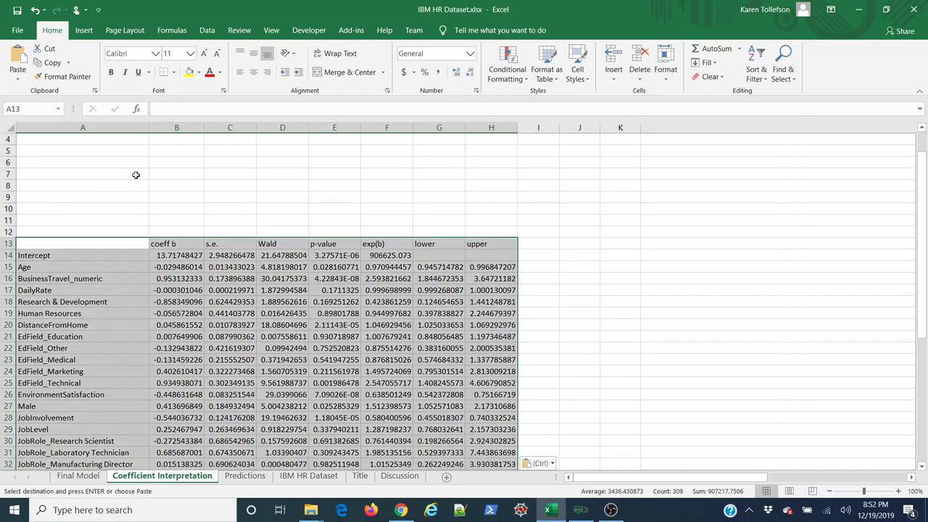
pyautogui.click(135, 174)
pyautogui.moveTo(82, 127); pyautogui.dragTo(471, 128)
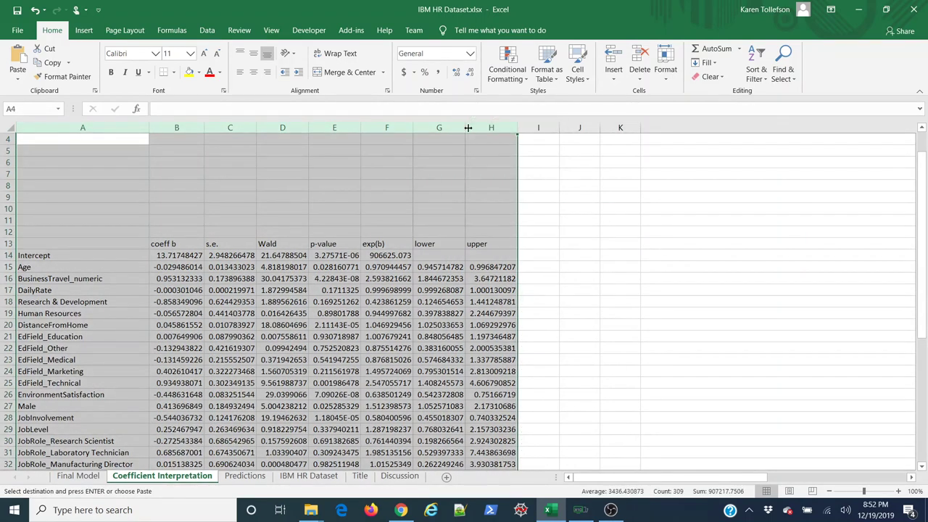
pyautogui.click(184, 209)
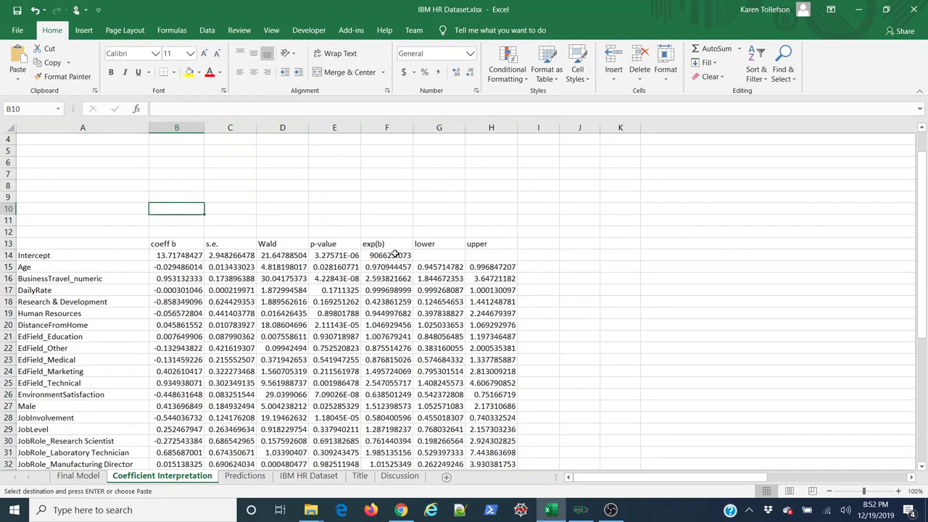
pyautogui.moveTo(395, 255); pyautogui.dragTo(482, 351)
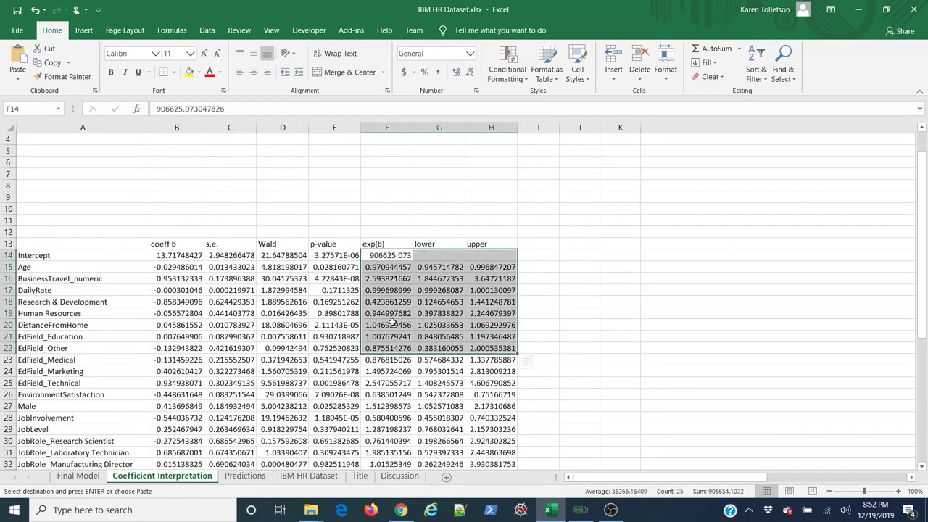
# Step: Delete row 14 holding the Intercept so Age becomes the first predictor
pyautogui.click(388, 267)
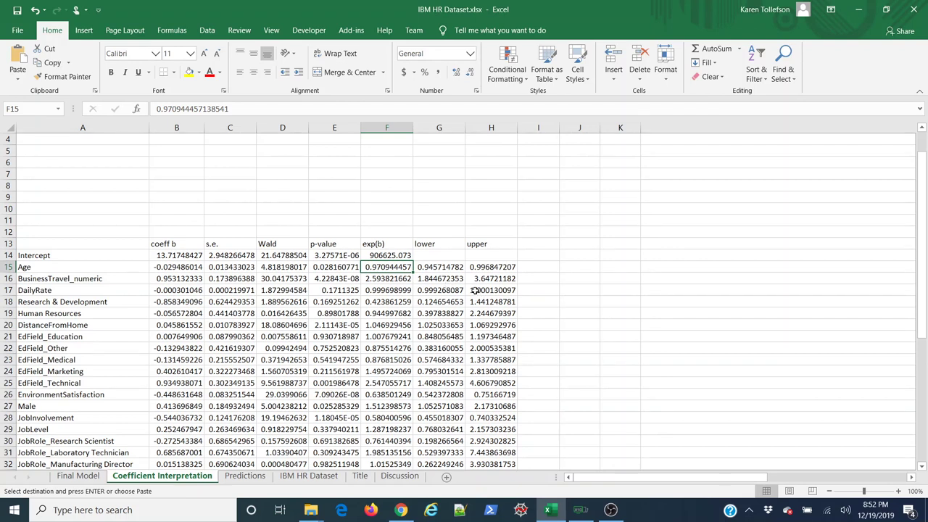
pyautogui.click(426, 278)
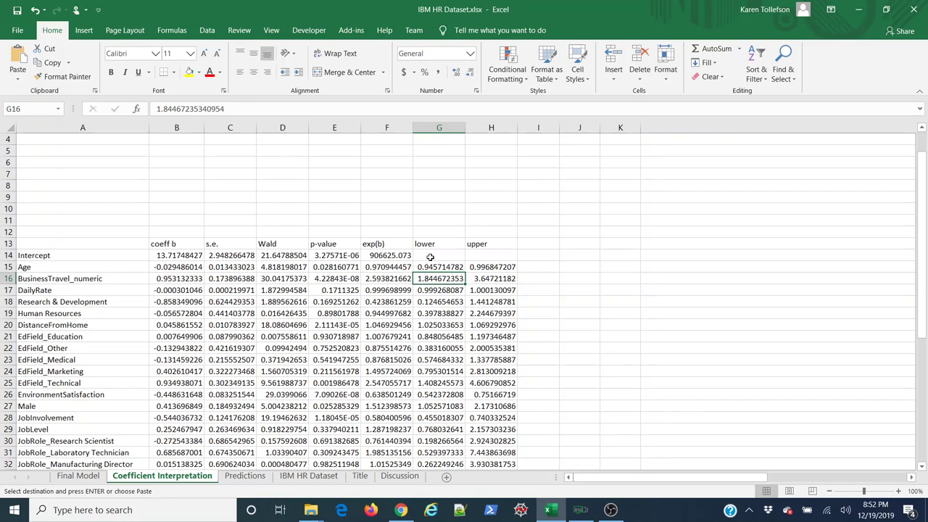
pyautogui.click(9, 255)
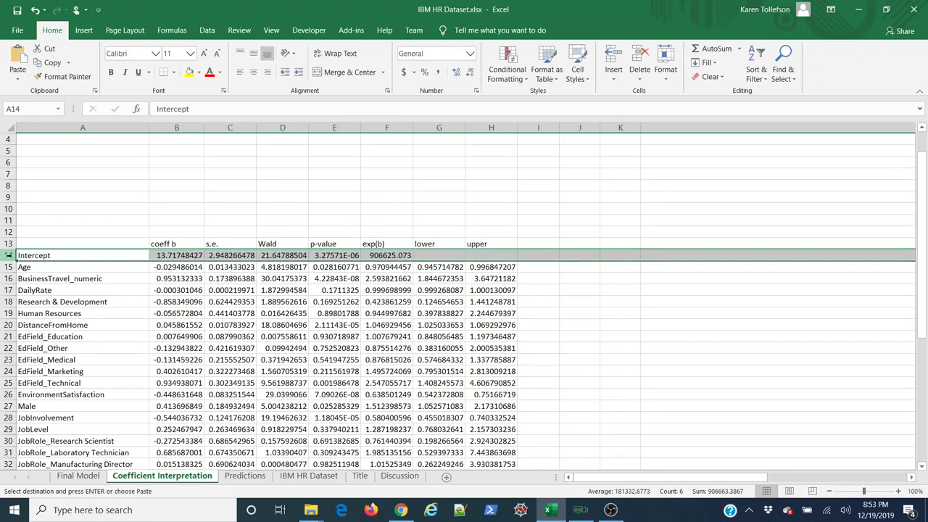
pyautogui.rightClick(9, 256)
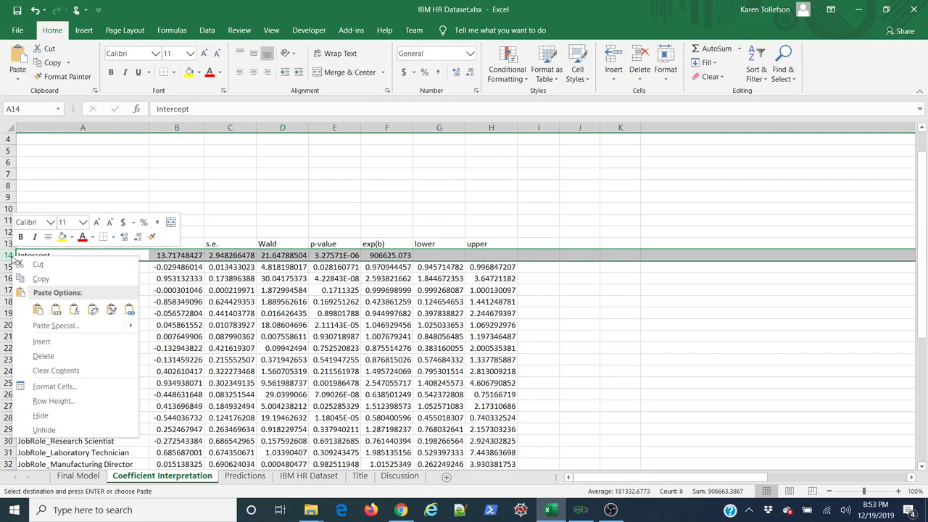
pyautogui.click(44, 356)
pyautogui.click(217, 301)
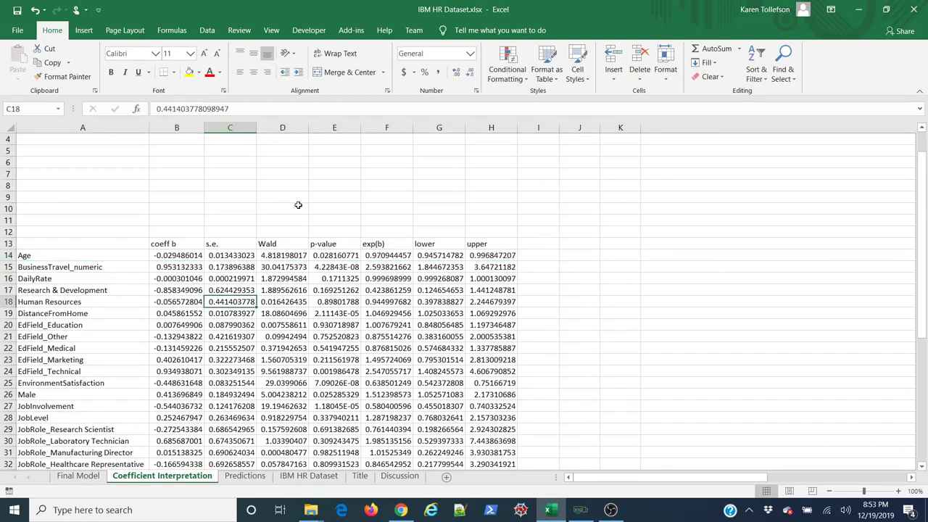
pyautogui.click(342, 258)
# Step: Highlight column E p-values less than .05 with Green Fill with Dark Green Text
pyautogui.hotkey('ctrl', 'shift', 'Down')
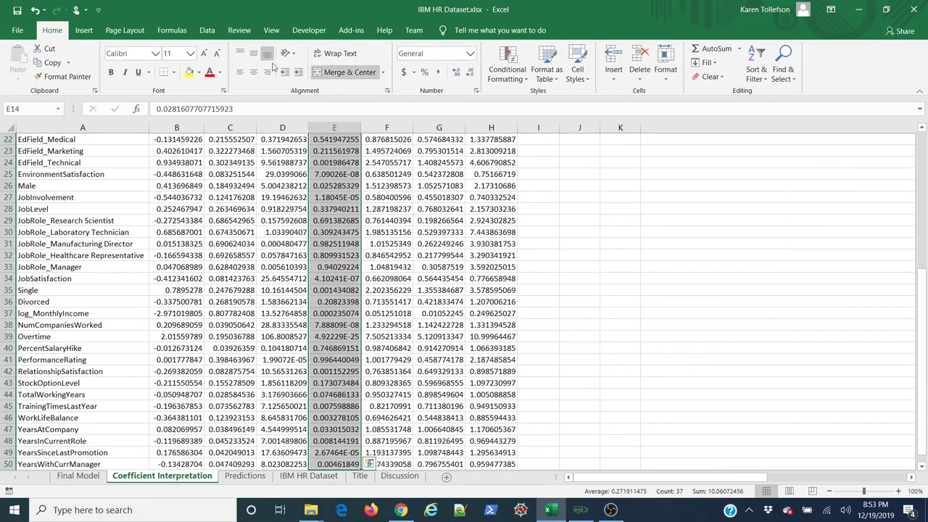
pyautogui.click(500, 86)
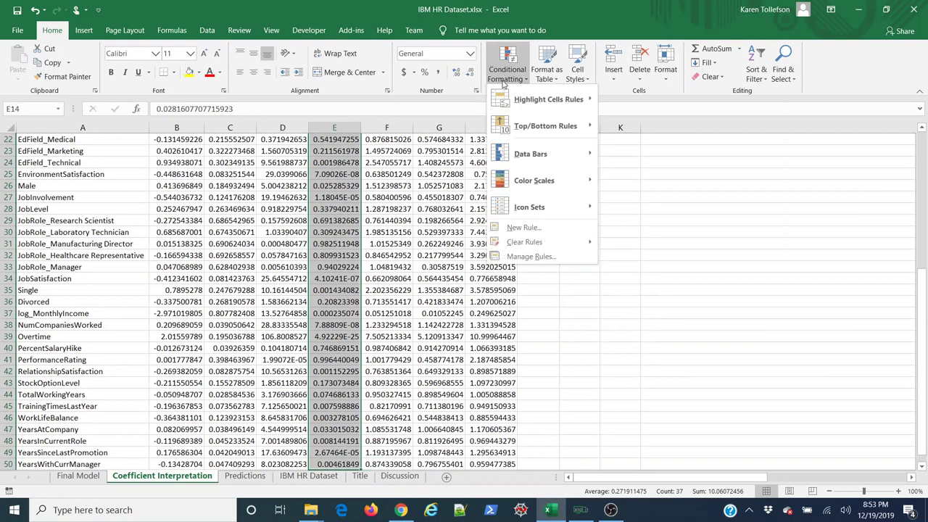
pyautogui.moveTo(526, 106)
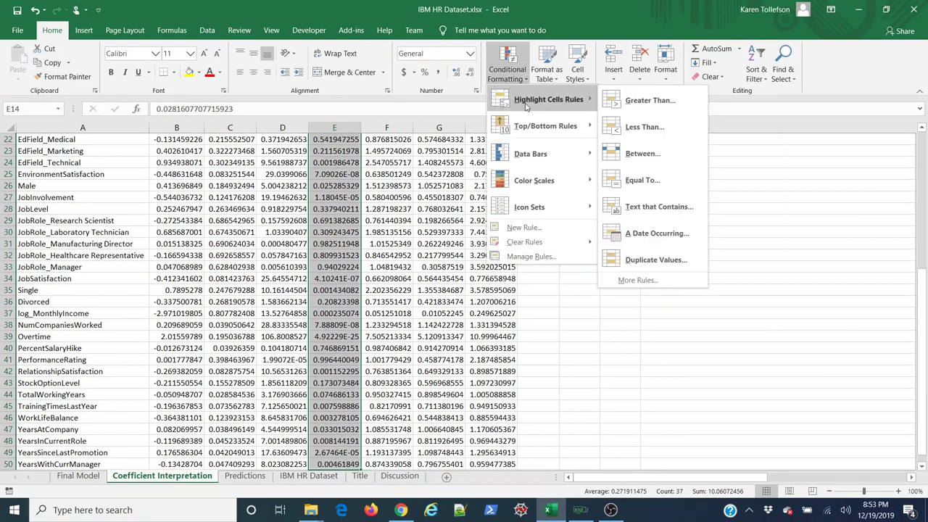
pyautogui.click(640, 127)
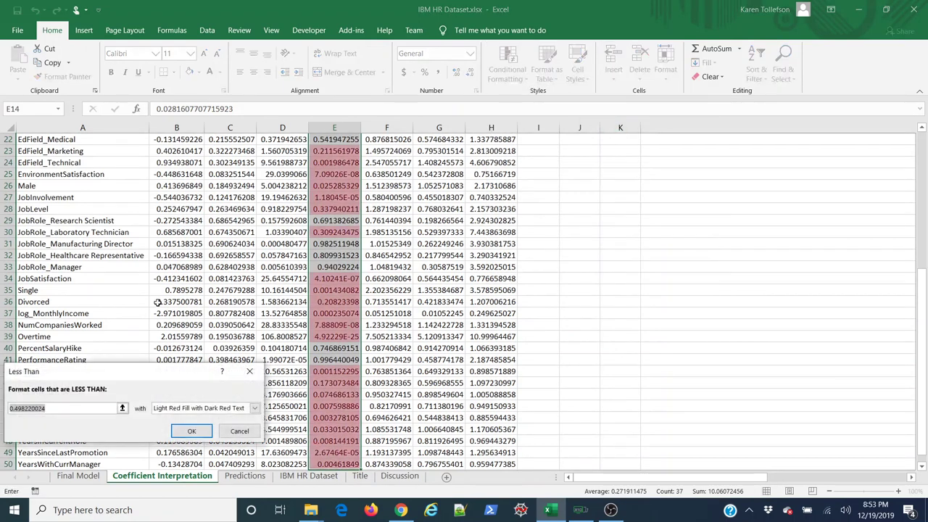
pyautogui.write('.05')
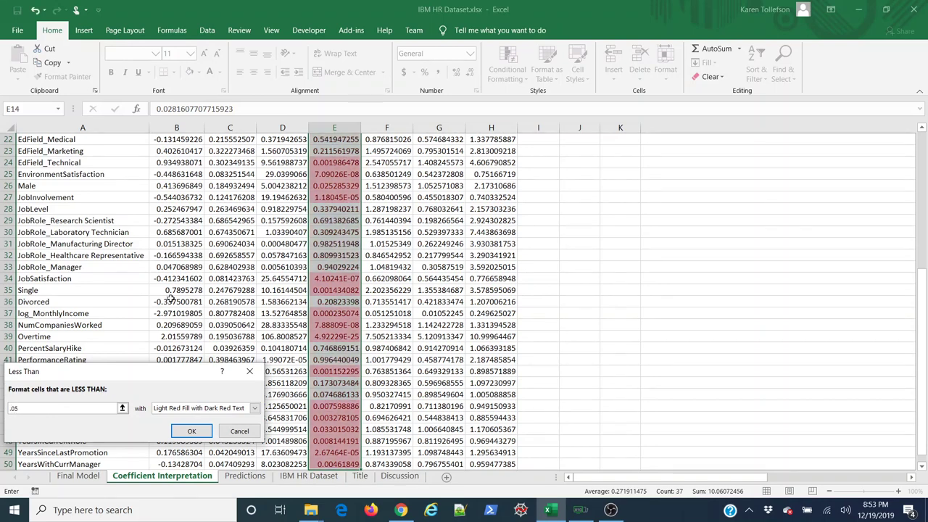
pyautogui.click(254, 408)
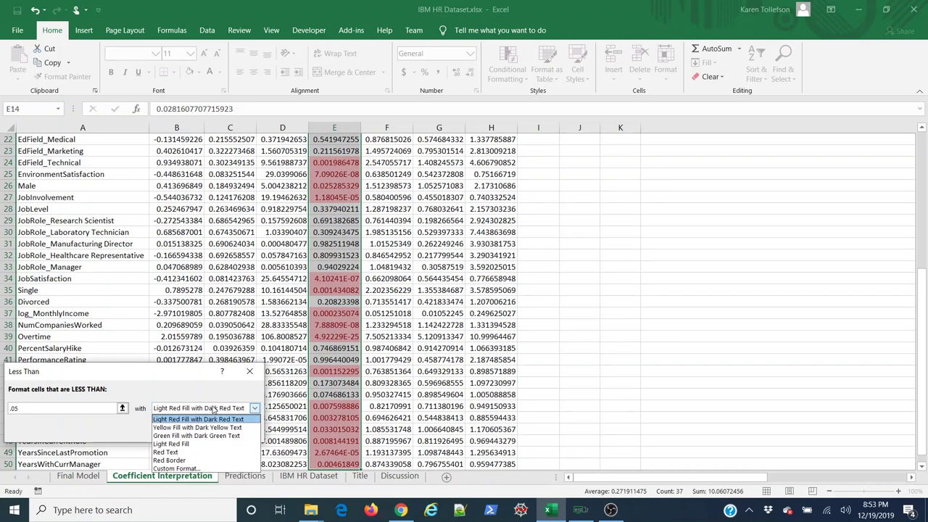
pyautogui.click(199, 436)
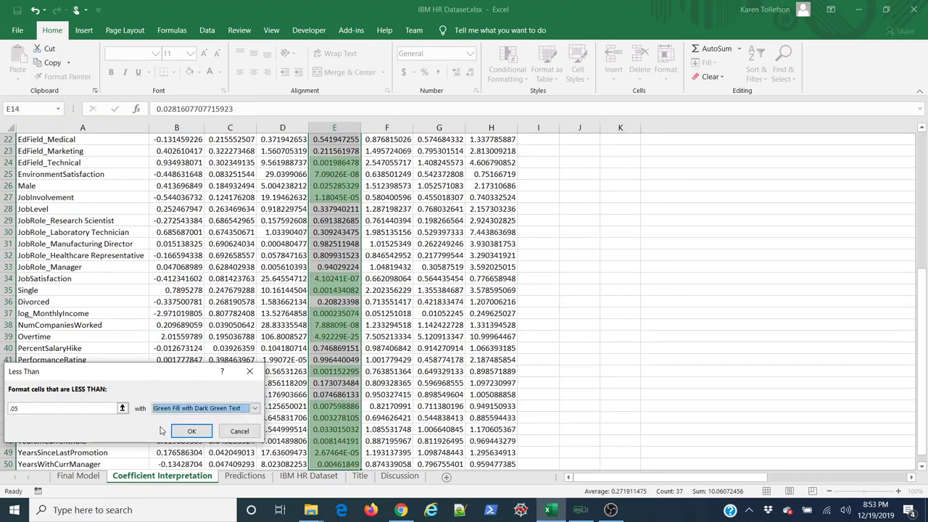
pyautogui.click(192, 432)
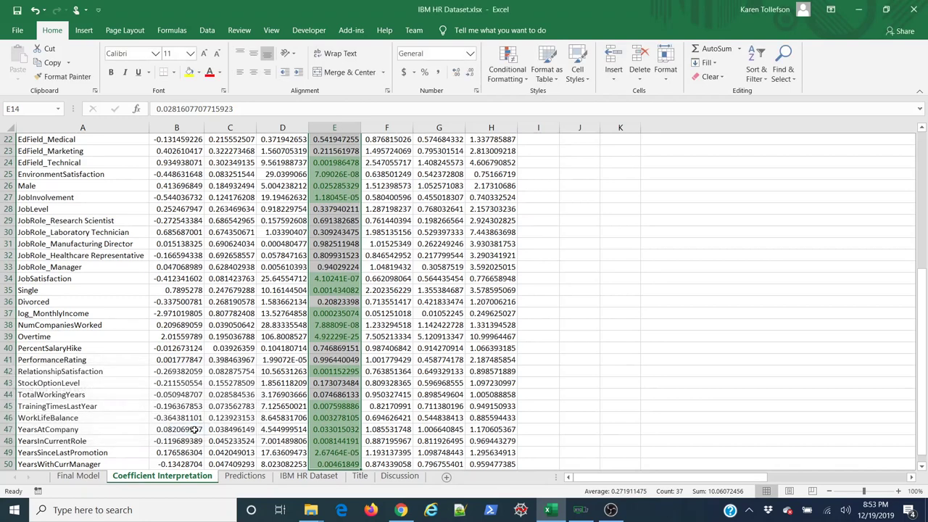
pyautogui.scroll(5, 281, 375)
pyautogui.click(333, 280)
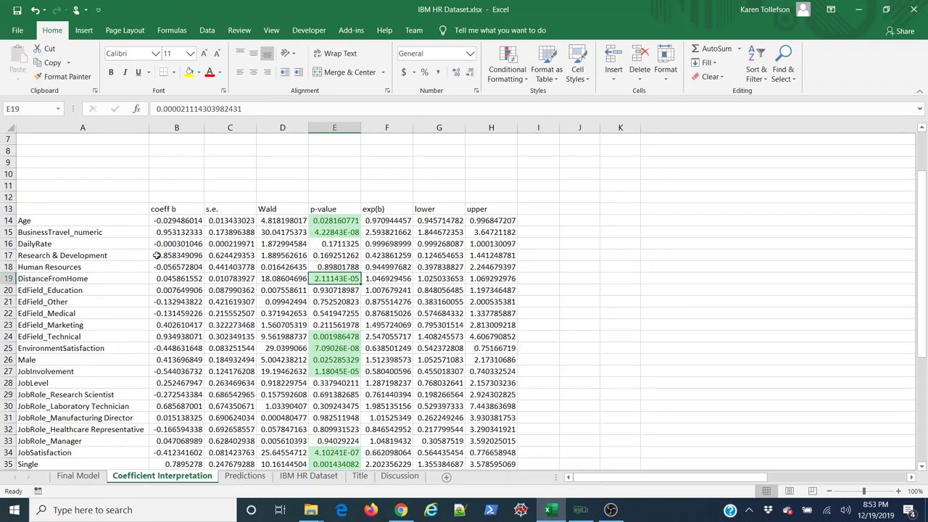
# Step: Filter the p-value column by green cell colour, leaving 19 of 37 predictors
pyautogui.click(218, 255)
pyautogui.click(206, 30)
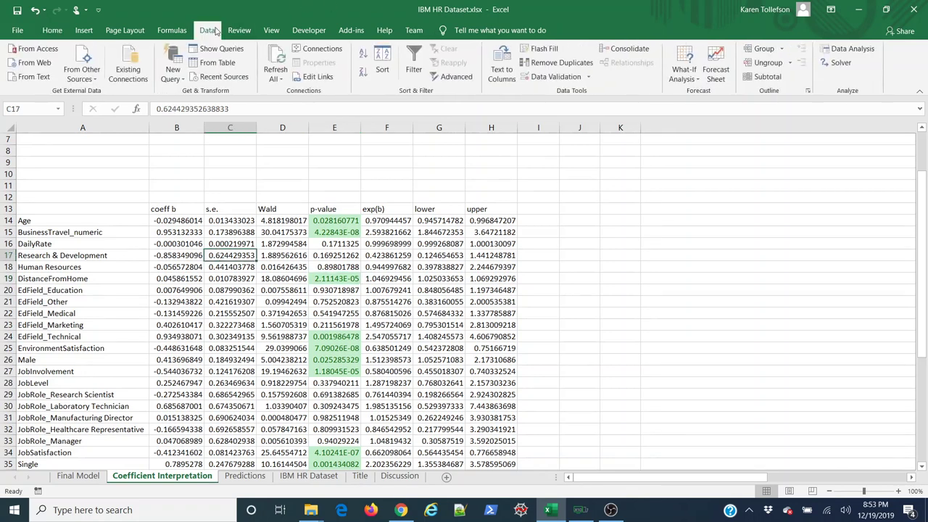
pyautogui.click(414, 67)
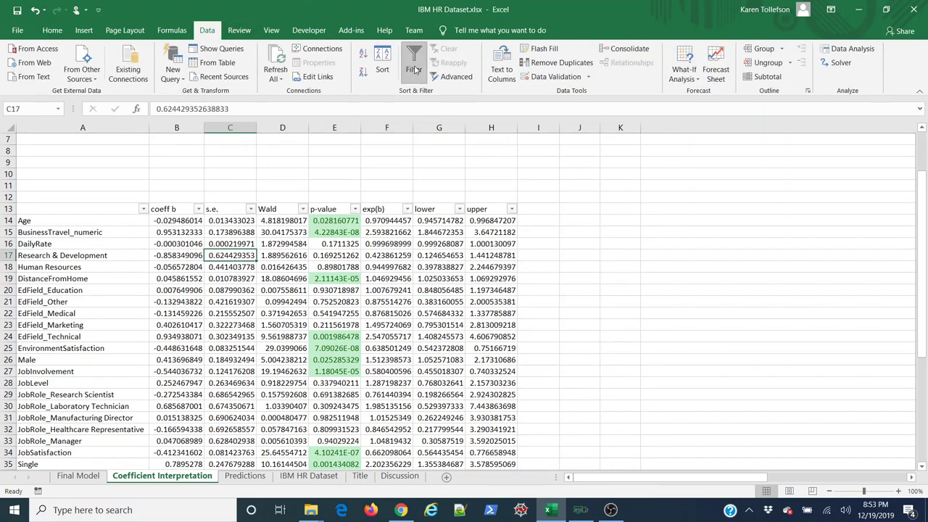
pyautogui.click(355, 209)
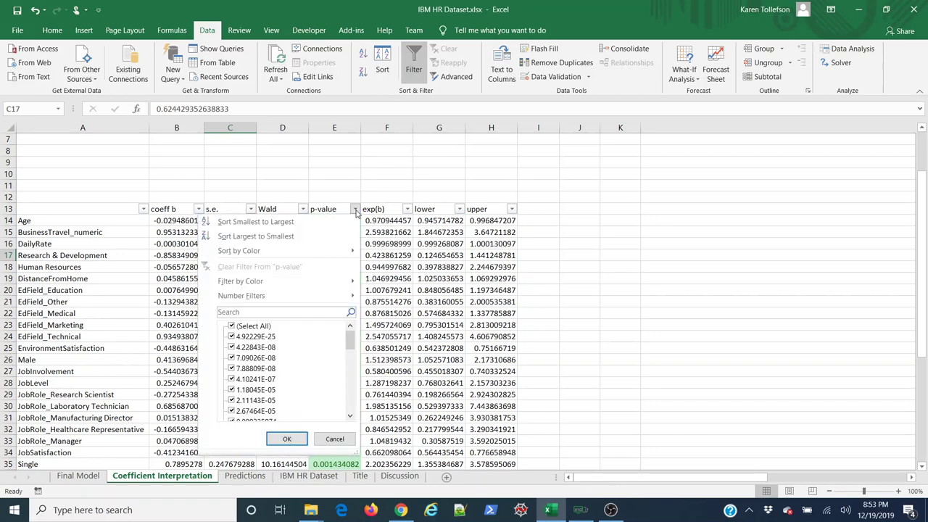
pyautogui.moveTo(303, 283)
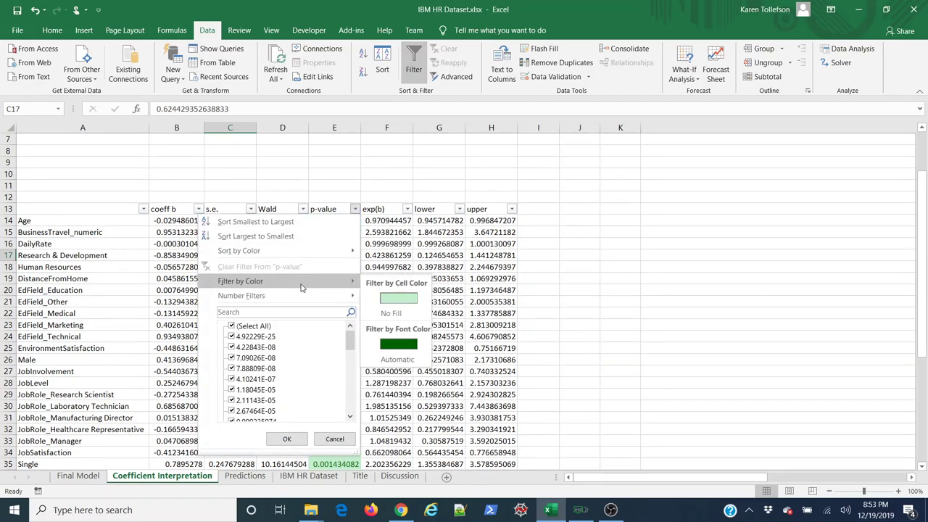
pyautogui.click(387, 294)
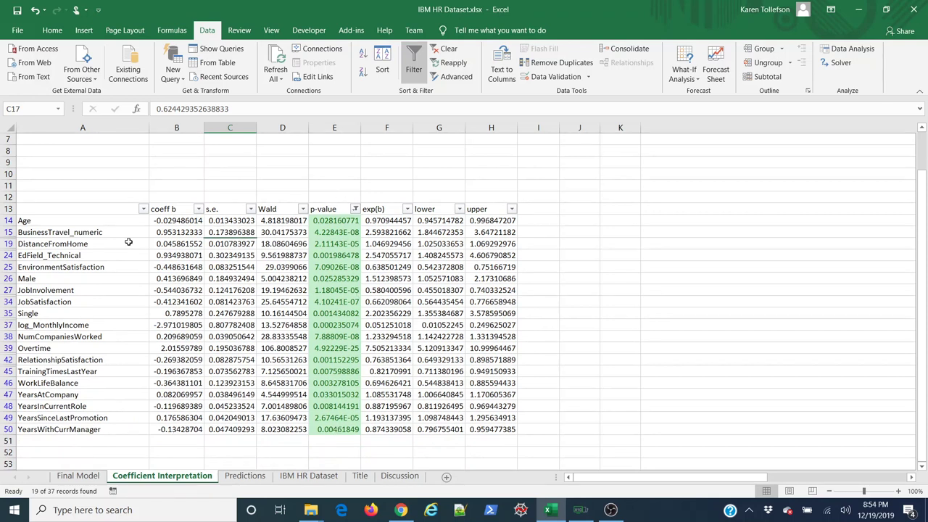
pyautogui.click(406, 324)
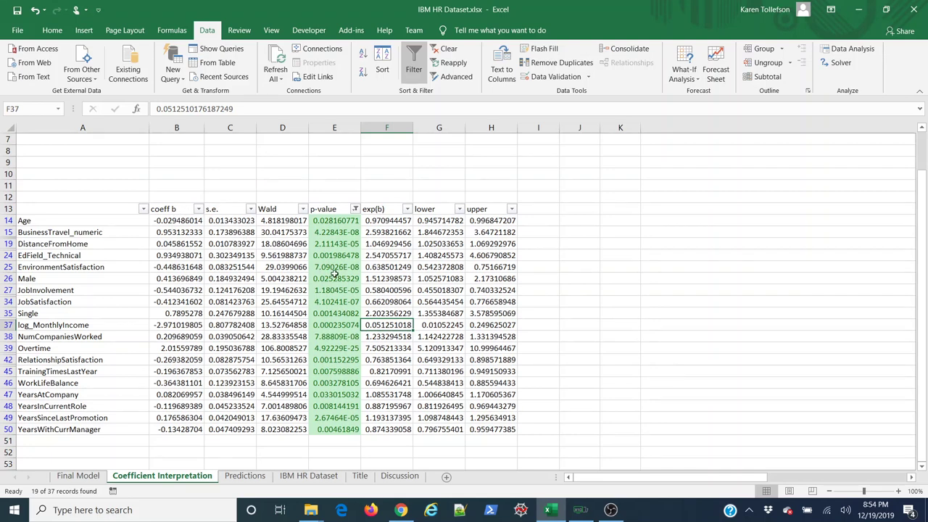
# Step: Hide columns B through E so exp(b), lower and upper follow the predictor names
pyautogui.moveTo(188, 128); pyautogui.dragTo(334, 128)
pyautogui.rightClick(334, 131)
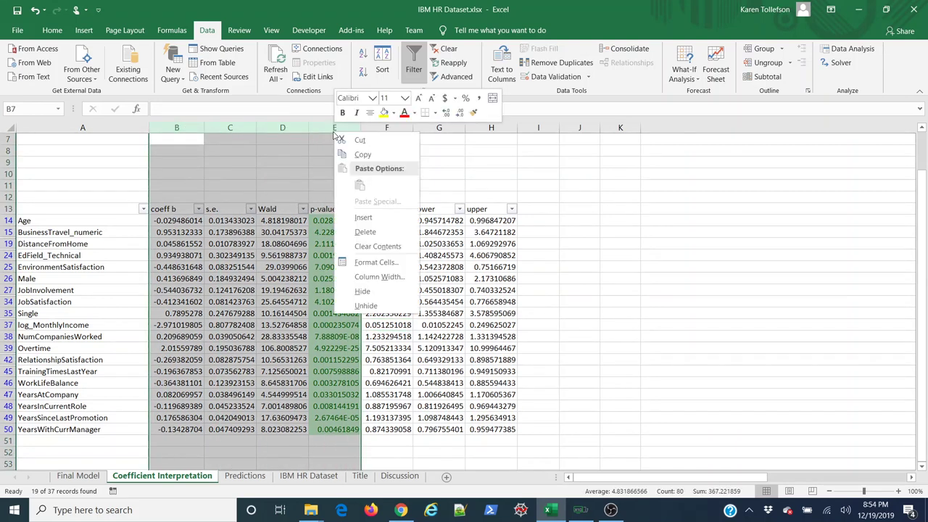
pyautogui.click(389, 290)
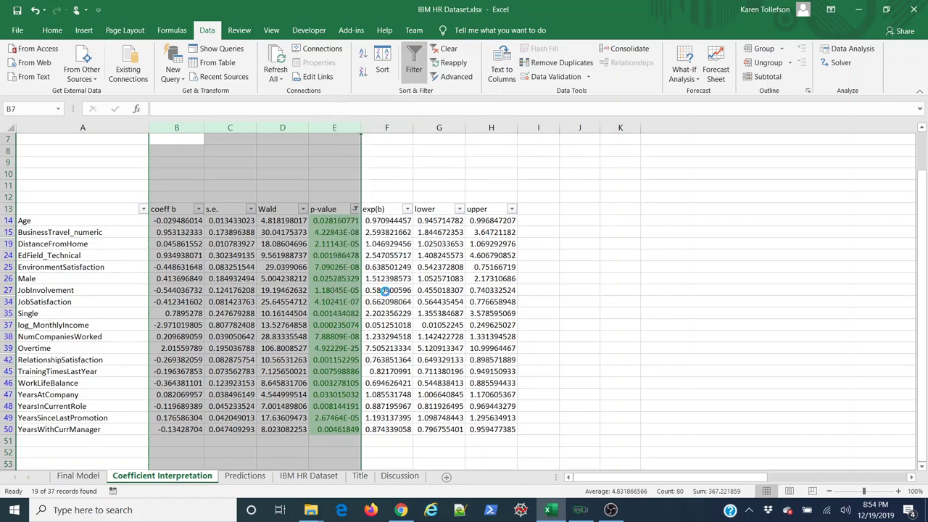
pyautogui.click(142, 127)
pyautogui.moveTo(141, 127); pyautogui.dragTo(176, 127)
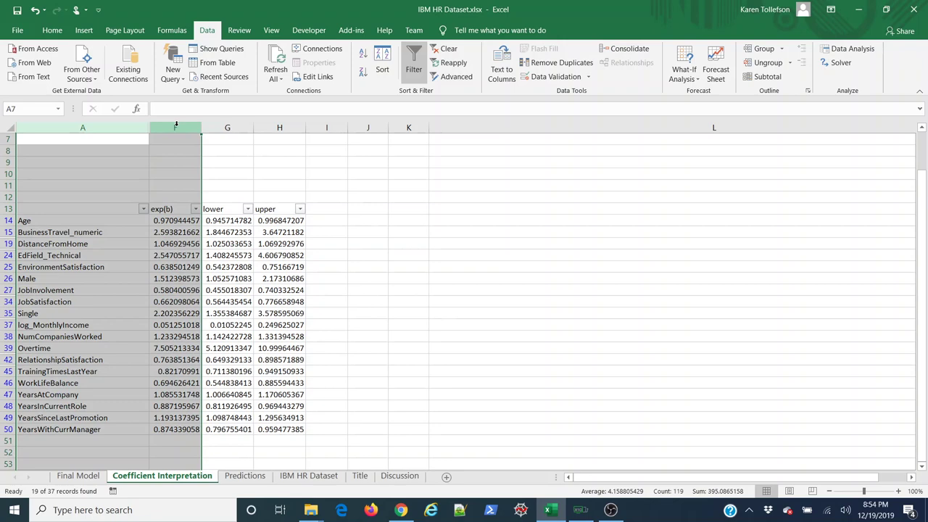
pyautogui.rightClick(179, 129)
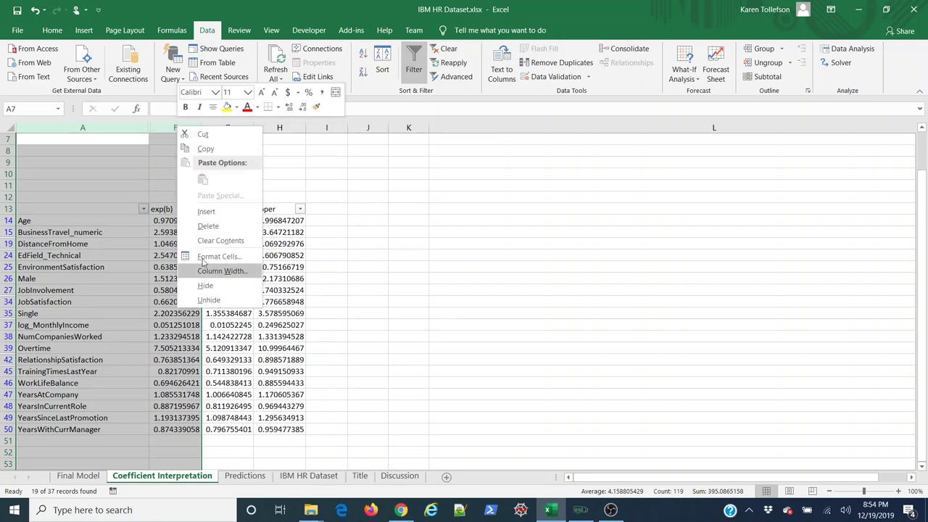
pyautogui.press('Escape')
pyautogui.click(136, 183)
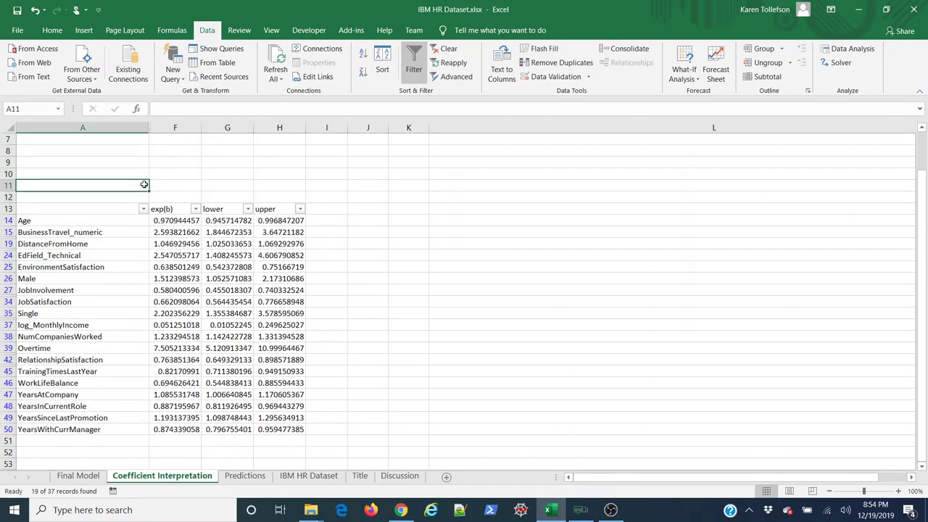
pyautogui.click(330, 208)
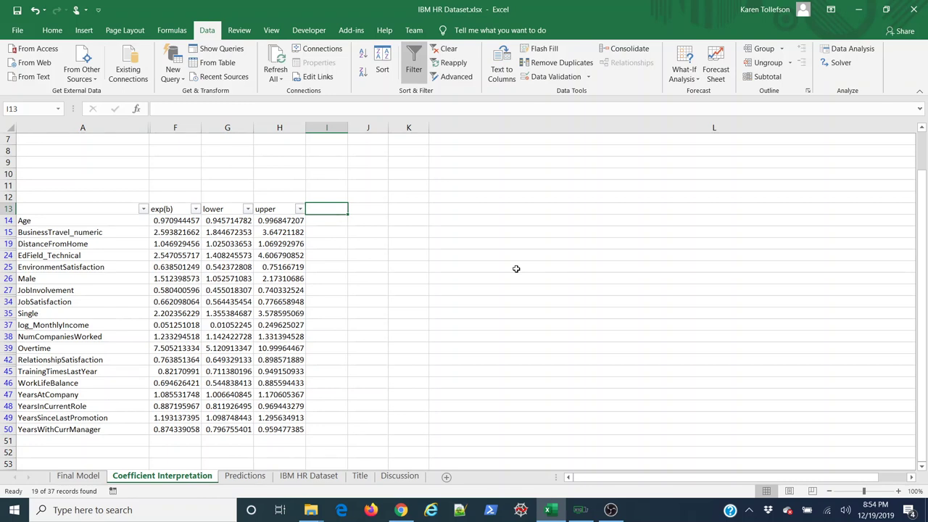
# Step: Enter headers text estimate, text lower, text upper and interpretation in I13:L13
pyautogui.write('tex')
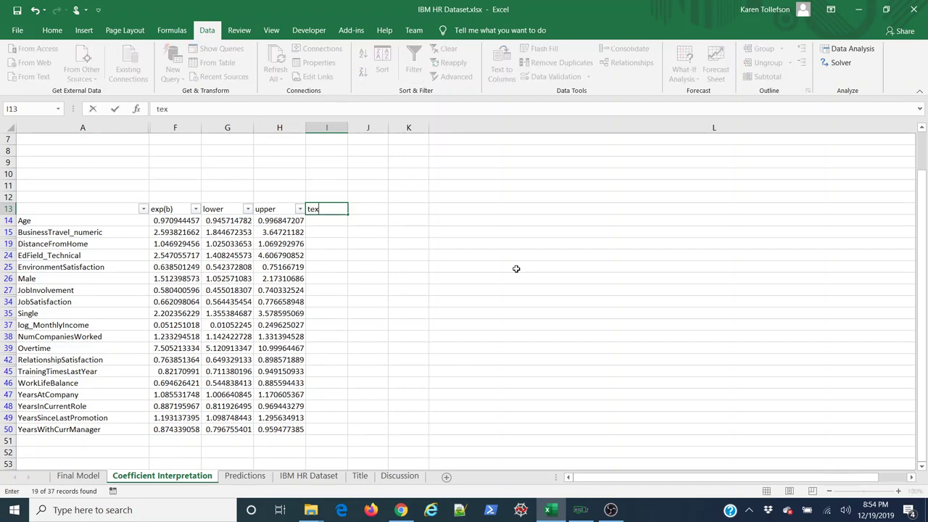
pyautogui.write('t estimate')
pyautogui.press('Tab')
pyautogui.write('e')
pyautogui.press('BackSpace')
pyautogui.write('te')
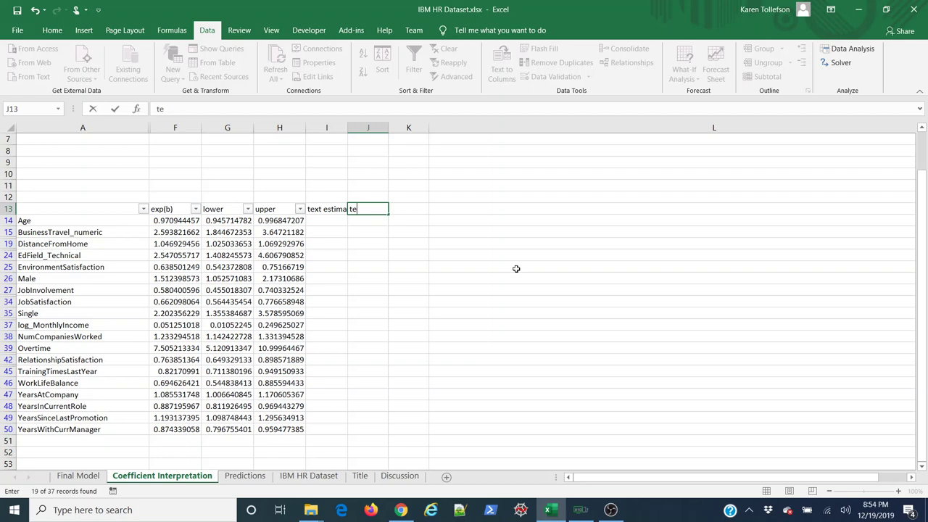
pyautogui.write('xt lower')
pyautogui.press('Tab')
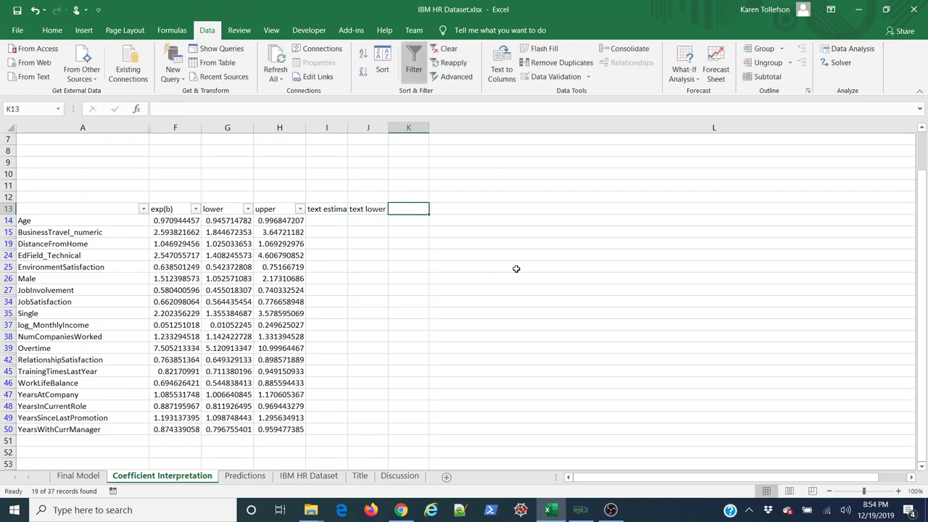
pyautogui.write('text')
pyautogui.write(' uppe')
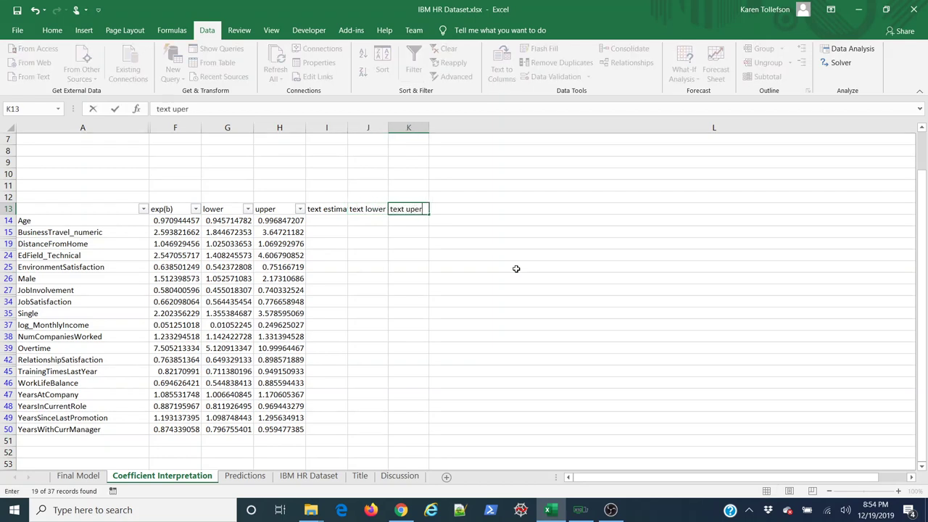
pyautogui.press('BackSpace')
pyautogui.press('BackSpace')
pyautogui.write('per')
pyautogui.press('Tab')
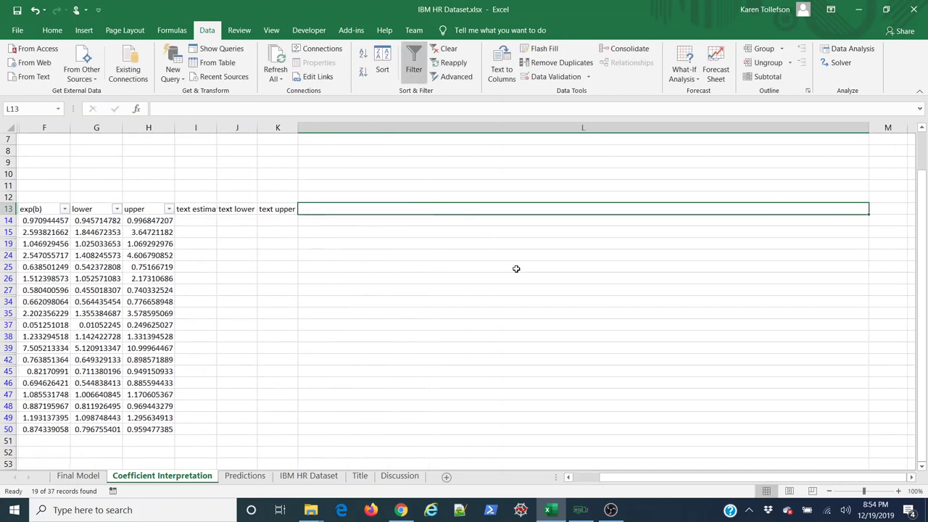
pyautogui.write('interpretation')
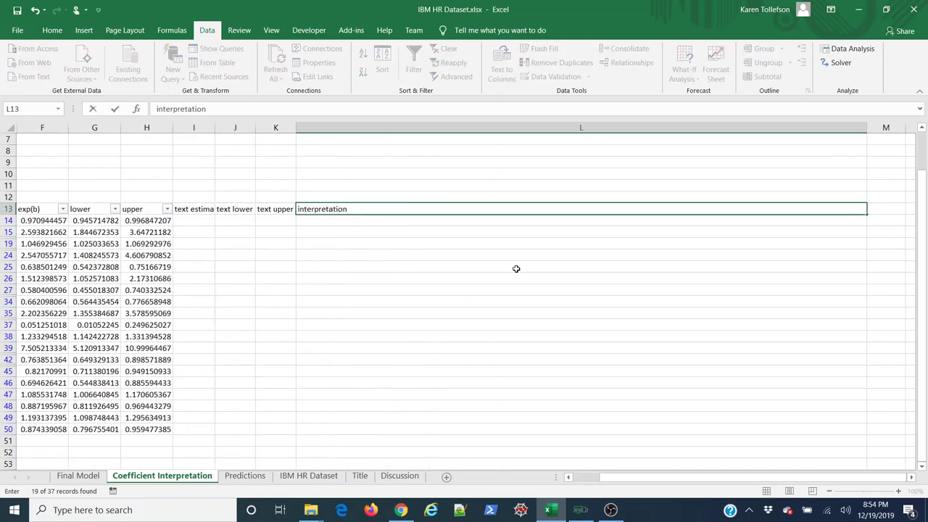
pyautogui.press('Return')
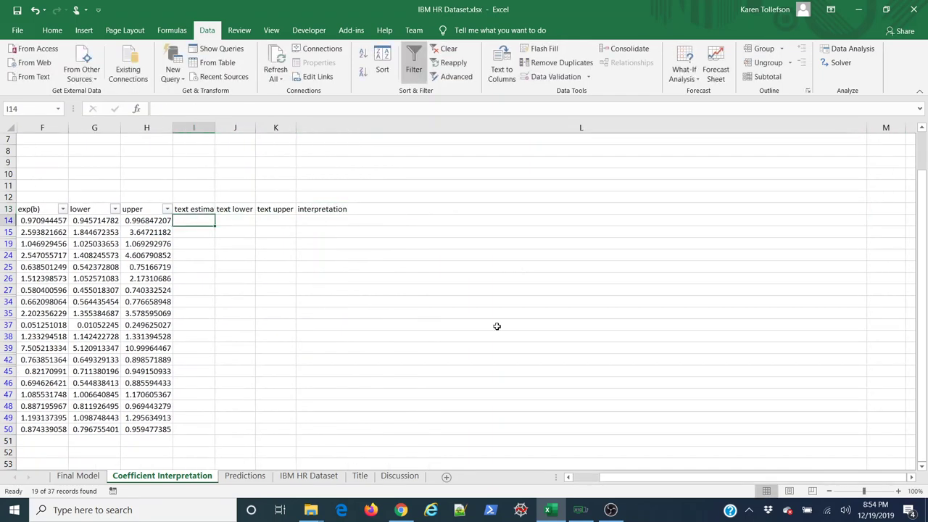
# Step: AutoFit columns I through K to fit their new headers
pyautogui.moveTo(625, 480); pyautogui.dragTo(591, 486)
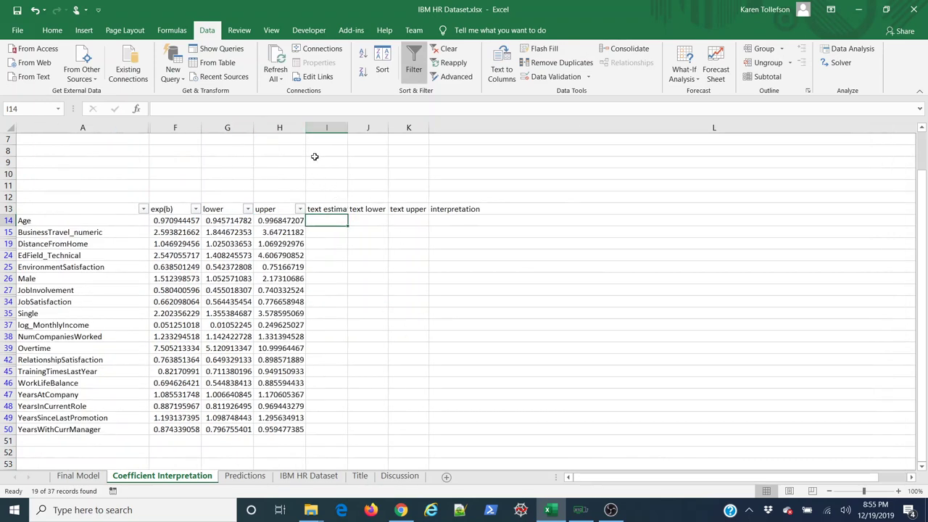
pyautogui.moveTo(324, 127); pyautogui.dragTo(391, 122)
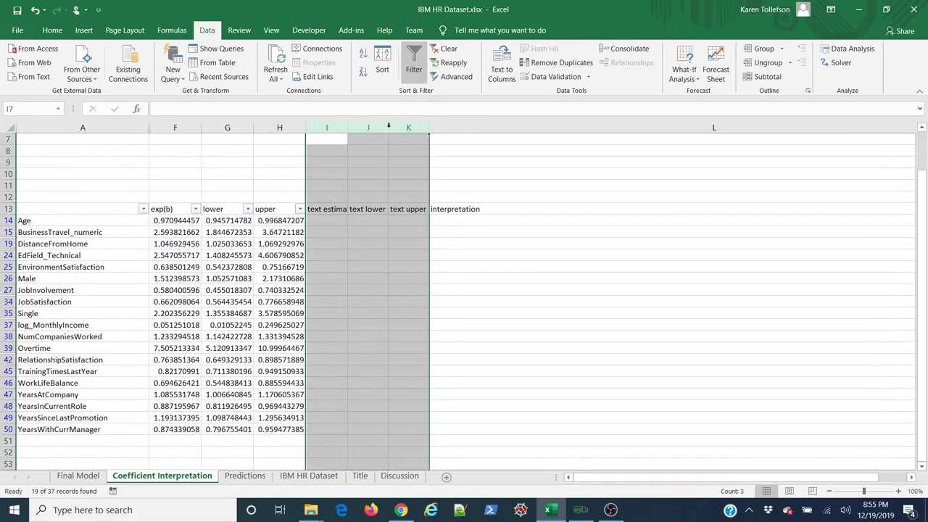
pyautogui.doubleClick(389, 128)
pyautogui.click(332, 267)
pyautogui.click(335, 221)
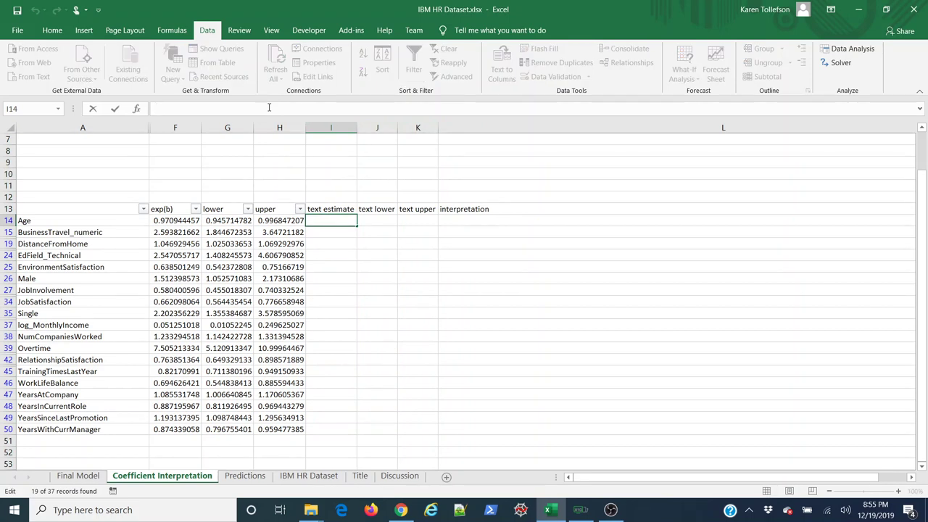
# Step: Enter =TEXT((F14-1)*100,"##.#")&"%" in I14, showing Age's estimate as -2.9%
pyautogui.write('=TE')
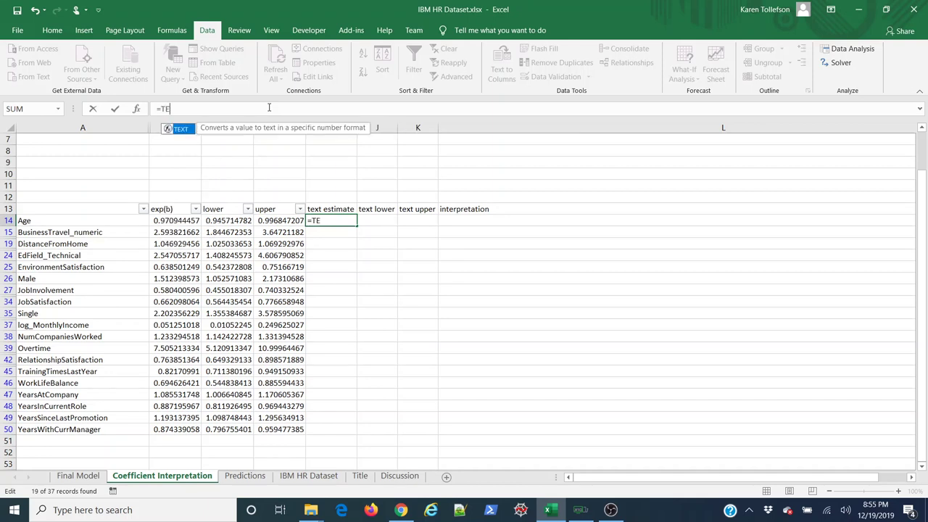
pyautogui.write('XT((')
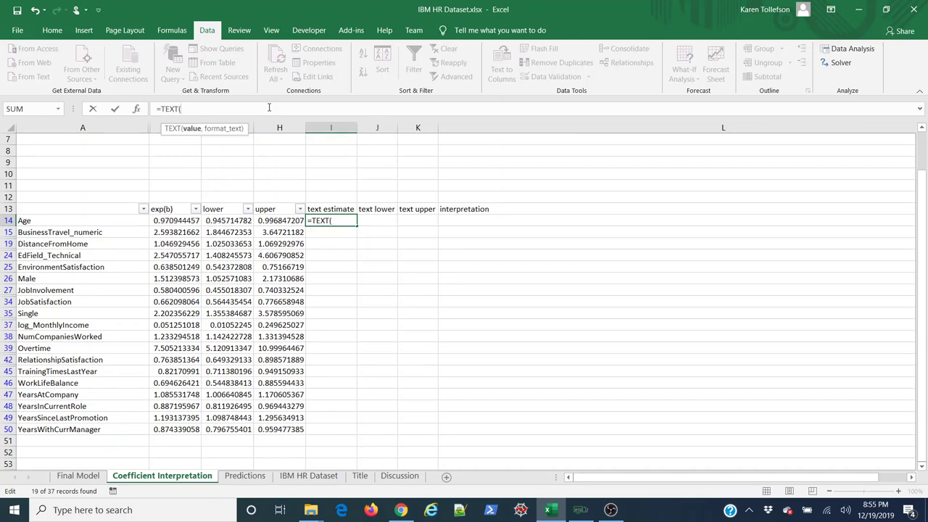
pyautogui.click(185, 222)
pyautogui.write('-')
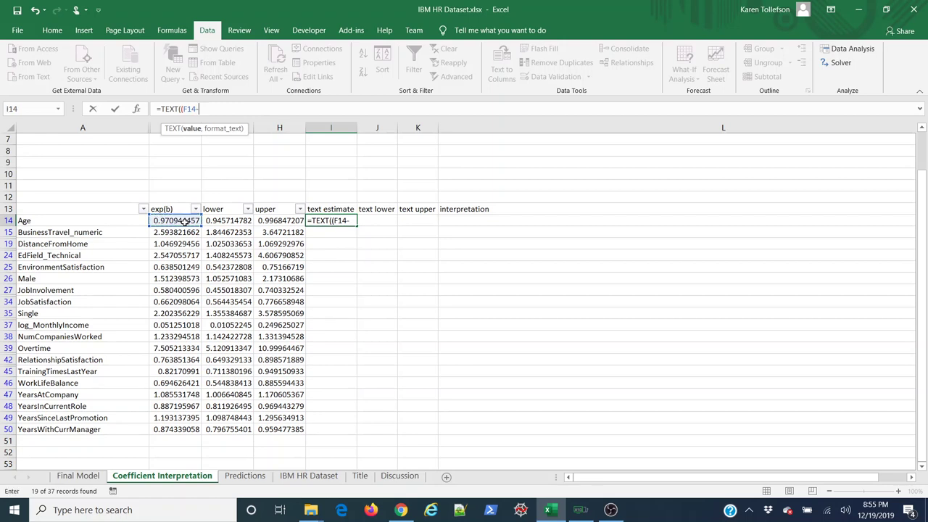
pyautogui.write('1)*100,')
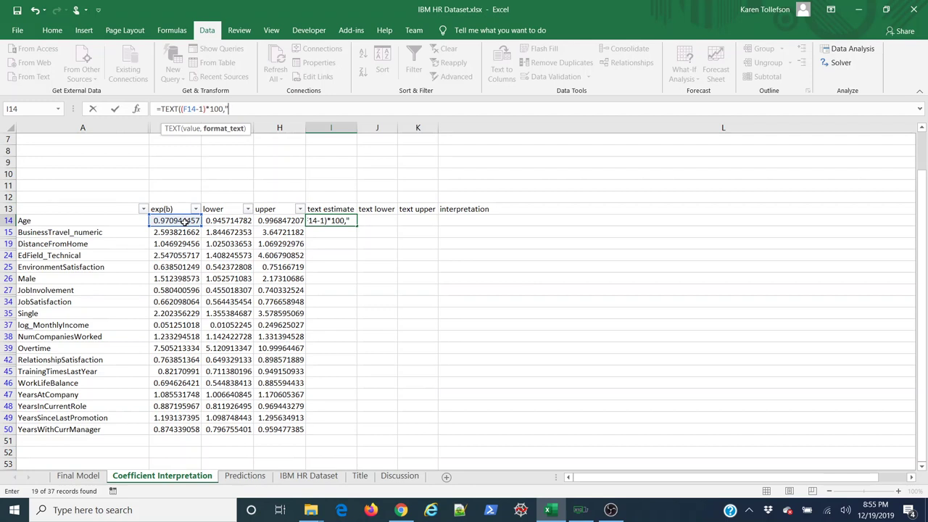
pyautogui.write('"##.#")&')
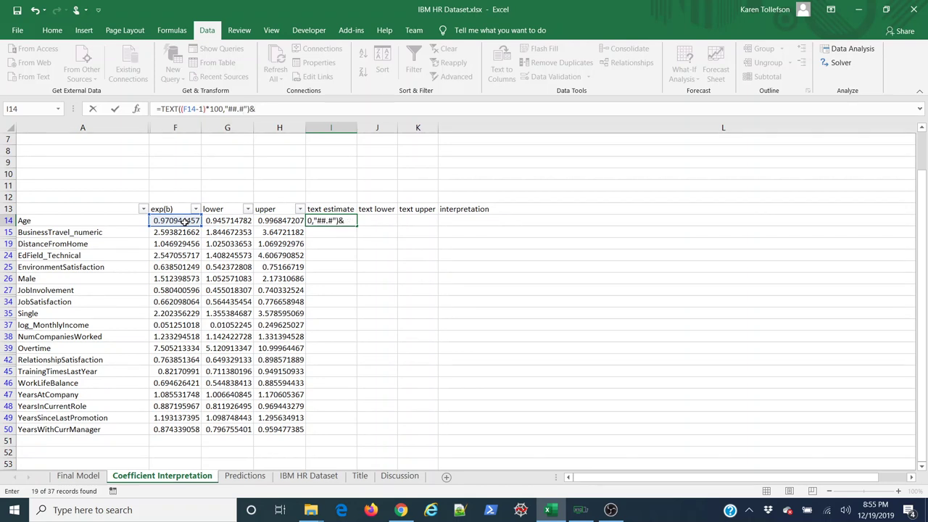
pyautogui.write('"%"')
pyautogui.press('Return')
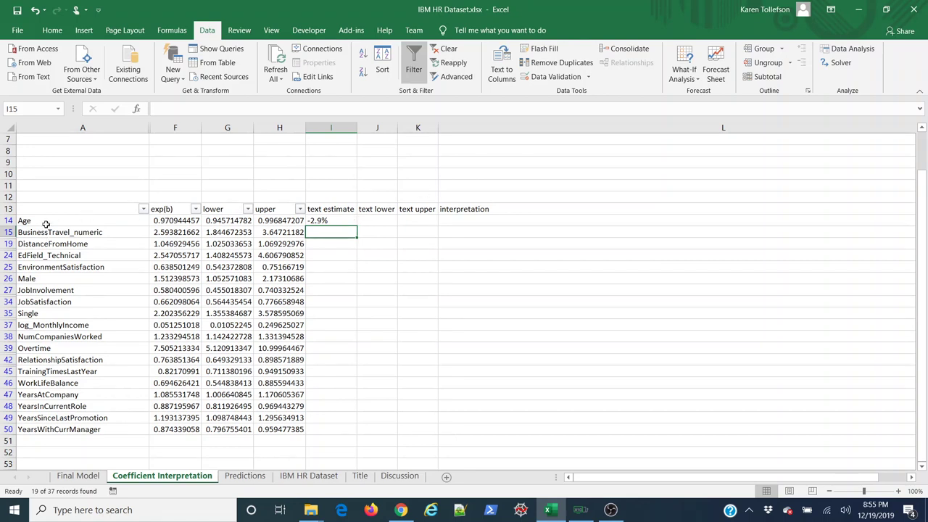
# Step: Fill the percentage TEXT formula across I14:K50 for every predictor's estimate and bounds
pyautogui.click(346, 220)
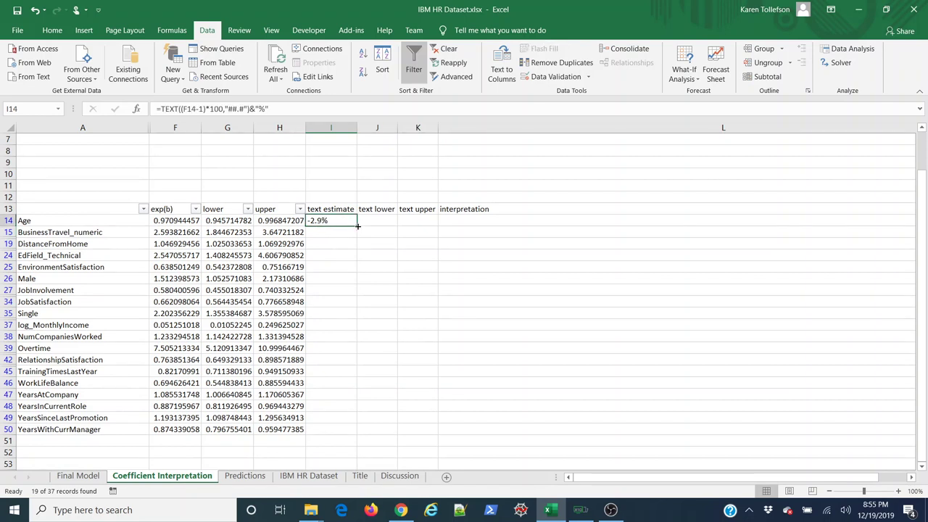
pyautogui.moveTo(357, 226); pyautogui.dragTo(435, 432)
pyautogui.click(370, 373)
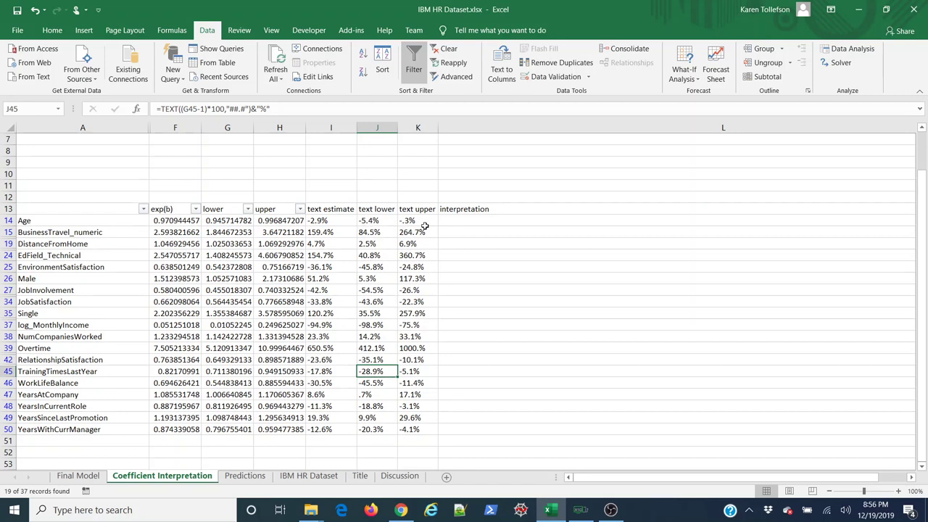
pyautogui.click(469, 223)
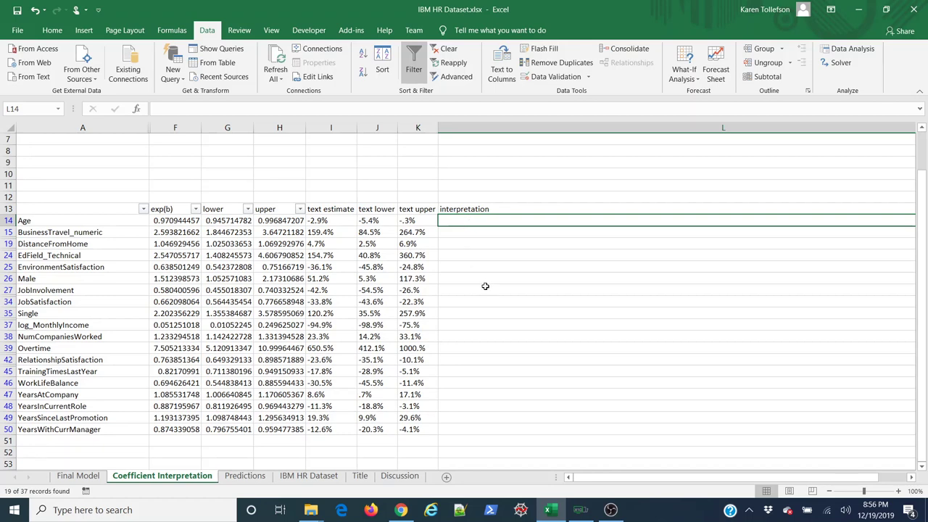
# Step: In L14, begin a sentence formula joining "For every one unit increase in" with A14 and the confidence phrase
pyautogui.write('="')
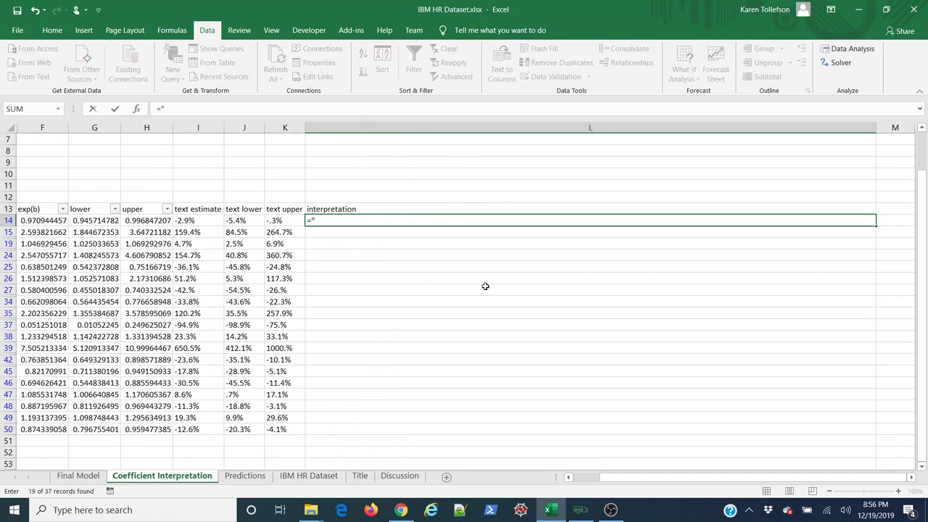
pyautogui.write('For every one uni')
pyautogui.press('BackSpace')
pyautogui.press('BackSpace')
pyautogui.press('BackSpace')
pyautogui.press('BackSpace')
pyautogui.write('e unit increas')
pyautogui.press('BackSpace')
pyautogui.press('BackSpace')
pyautogui.press('BackSpace')
pyautogui.press('BackSpace')
pyautogui.press('BackSpace')
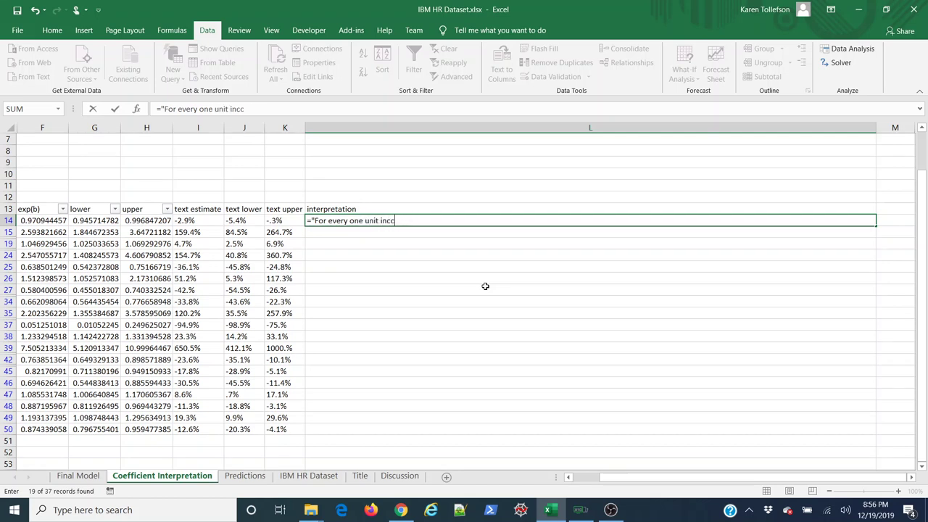
pyautogui.write('crease in "&')
pyautogui.moveTo(622, 479); pyautogui.dragTo(577, 478)
pyautogui.click(62, 219)
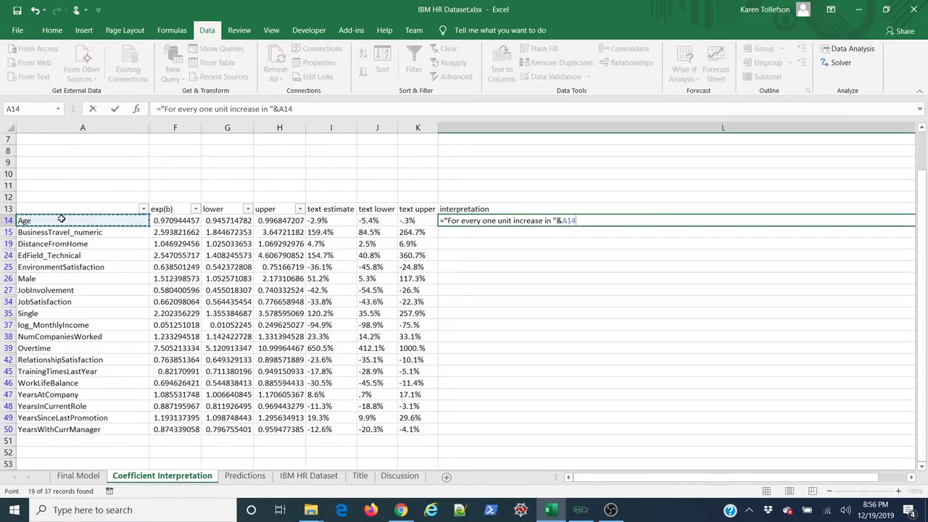
pyautogui.write('&')
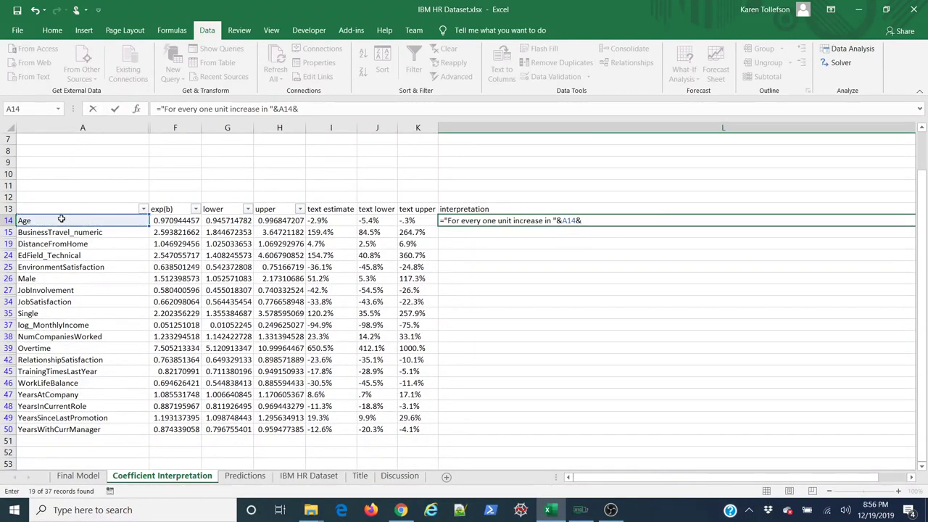
pyautogui.write('",a')
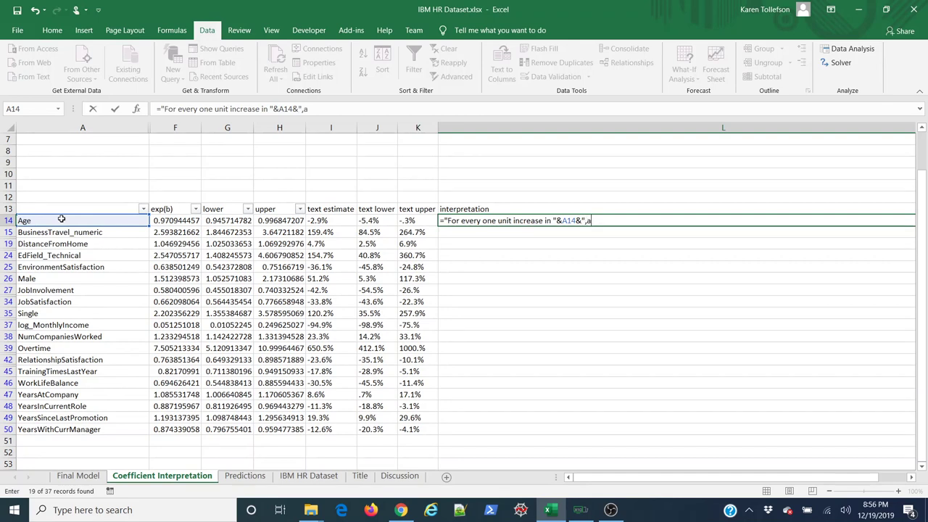
pyautogui.write('ll other variabl')
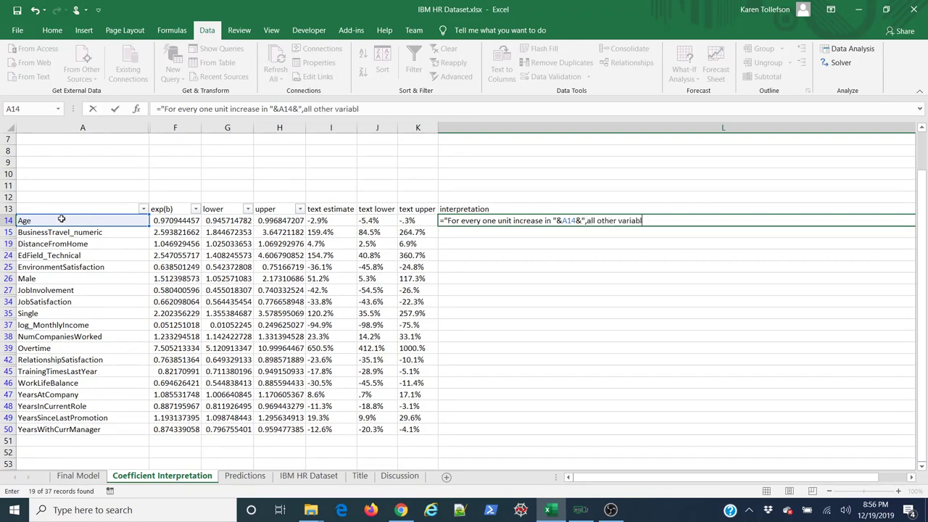
pyautogui.write('es considere')
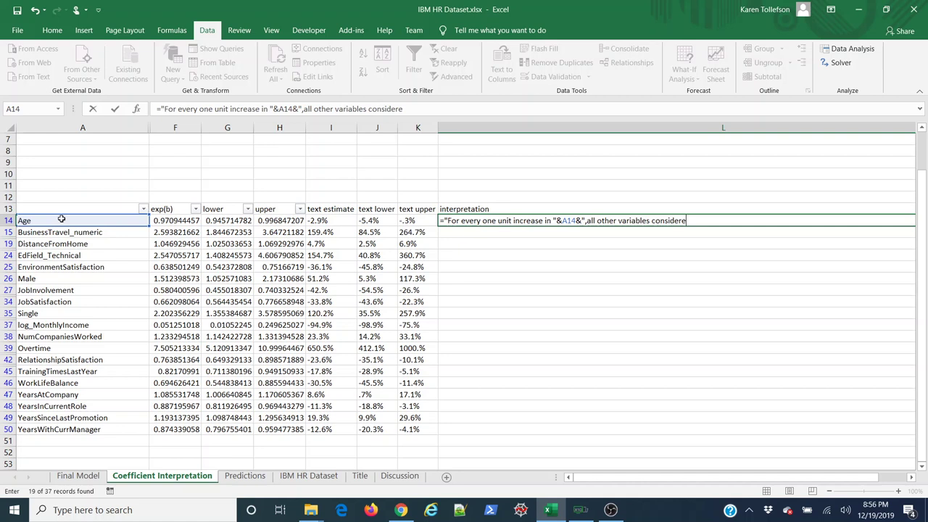
pyautogui.write('d, we are 95% co')
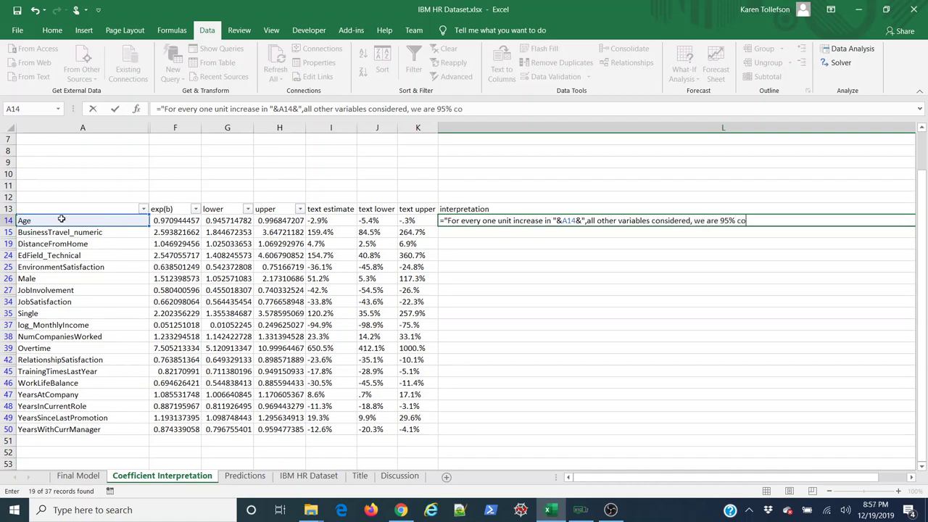
pyautogui.write('nfident that A')
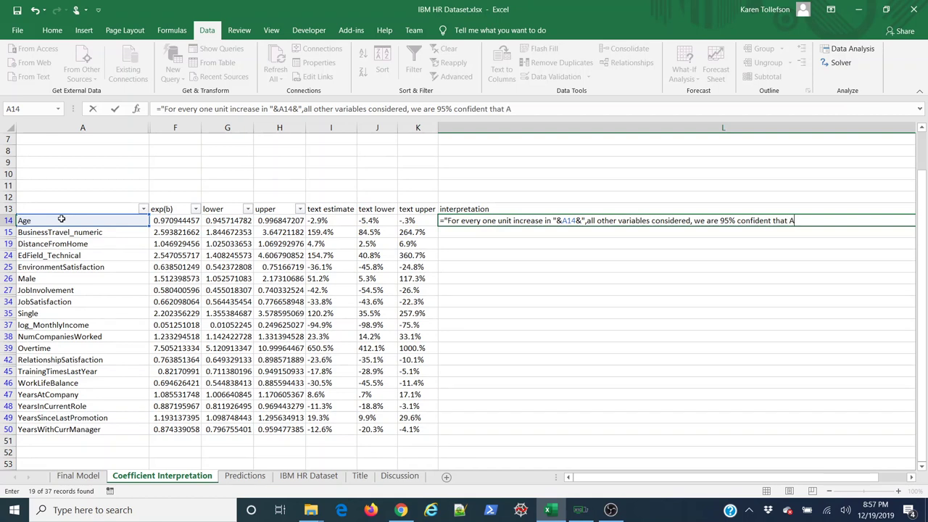
pyautogui.write('ttrition changes from')
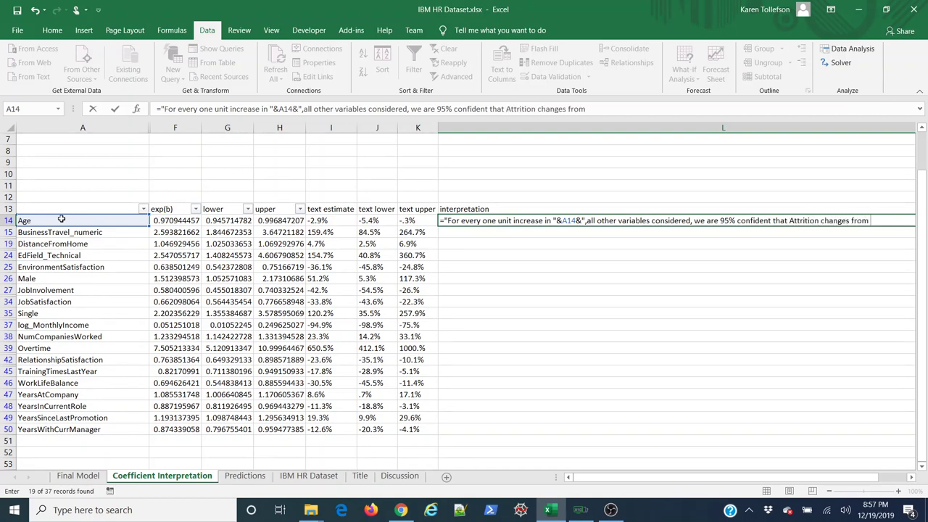
pyautogui.write(' "&')
# Step: Append the J14 and K14 bounds, giving Age's sentence from -5.4% to -.3%
pyautogui.click(372, 222)
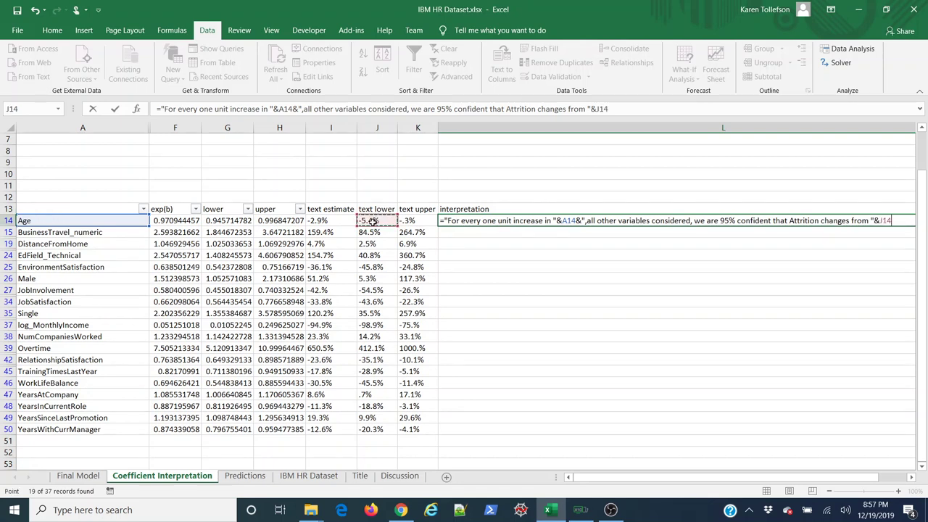
pyautogui.write('&" to "&')
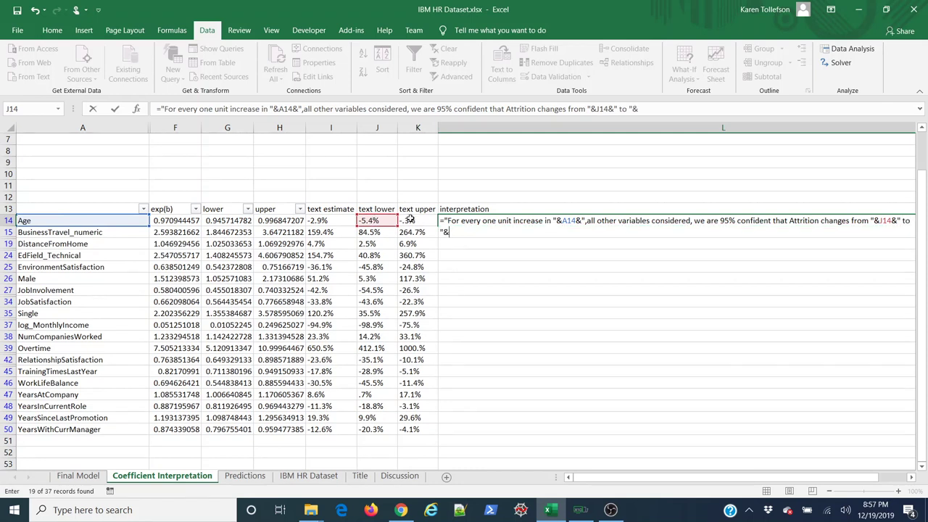
pyautogui.click(411, 219)
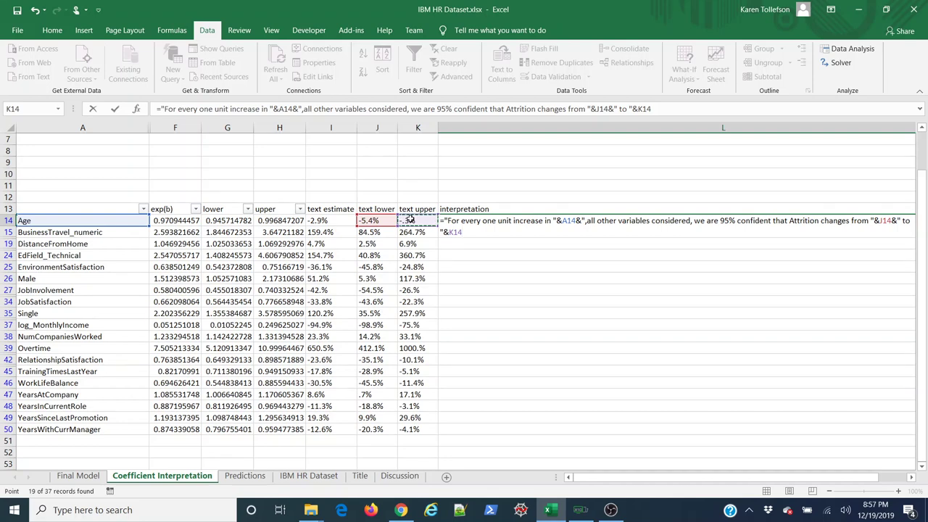
pyautogui.write('&')
pyautogui.write('"."')
pyautogui.write('"')
pyautogui.press('Return')
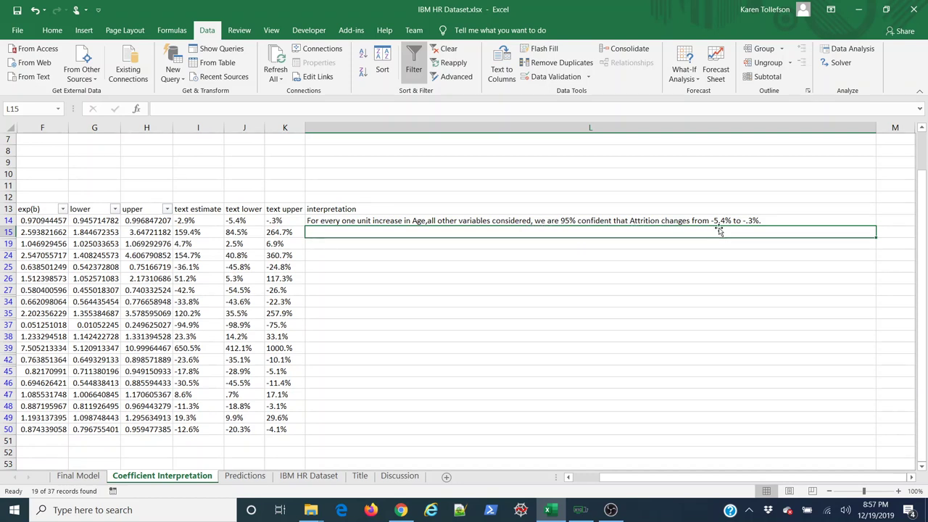
# Step: Fill the Age interpretation formula in L14 down to all 19 predictors and check the sentences
pyautogui.click(726, 220)
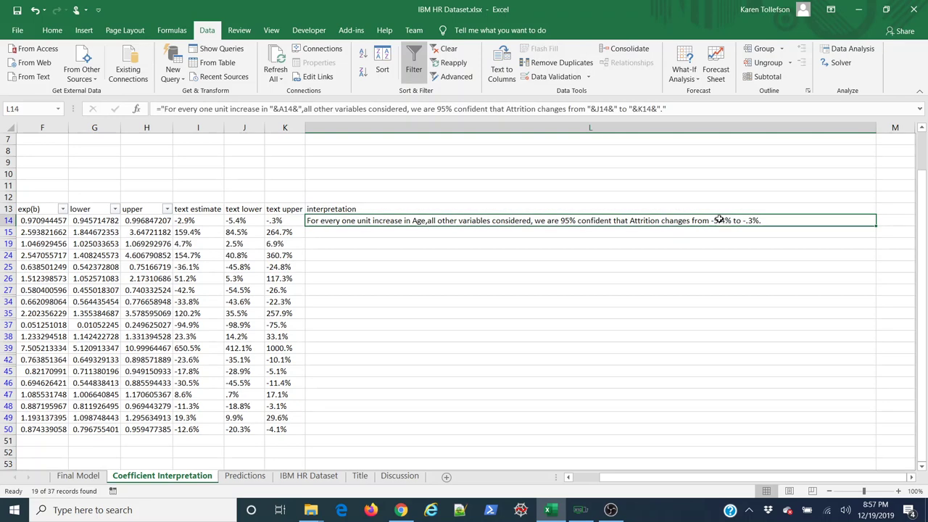
pyautogui.doubleClick(876, 225)
pyautogui.click(464, 303)
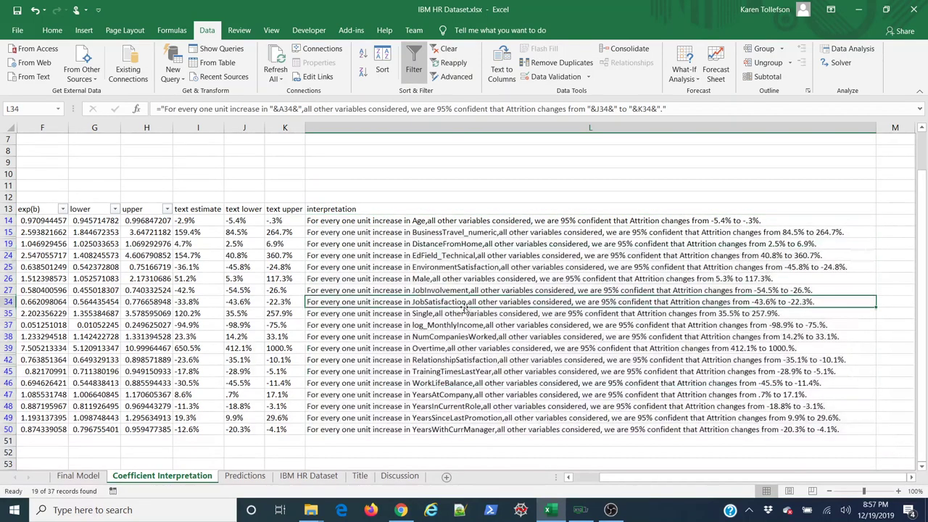
pyautogui.moveTo(644, 477); pyautogui.dragTo(616, 477)
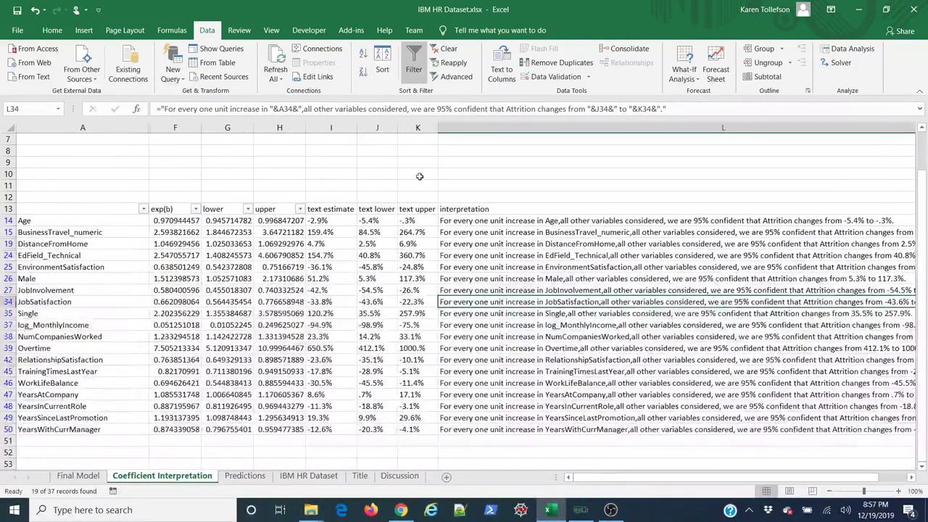
# Step: Hide columns F through K so each interpretation sentence sits beside its predictor name
pyautogui.moveTo(416, 127); pyautogui.dragTo(181, 129)
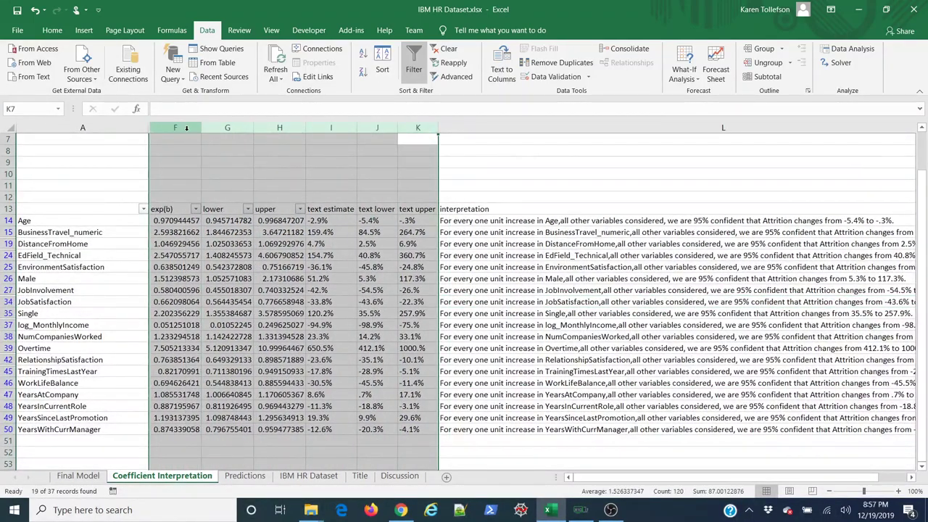
pyautogui.rightClick(186, 130)
pyautogui.click(215, 290)
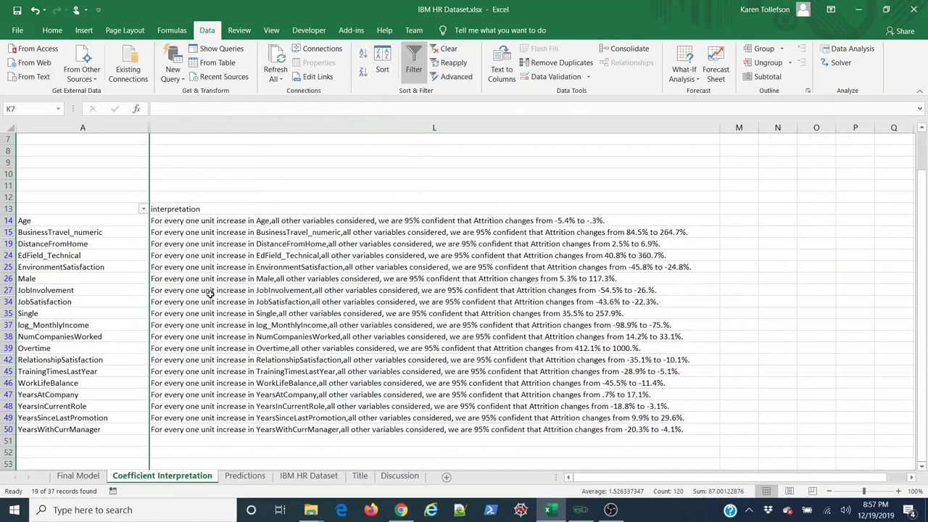
pyautogui.click(209, 291)
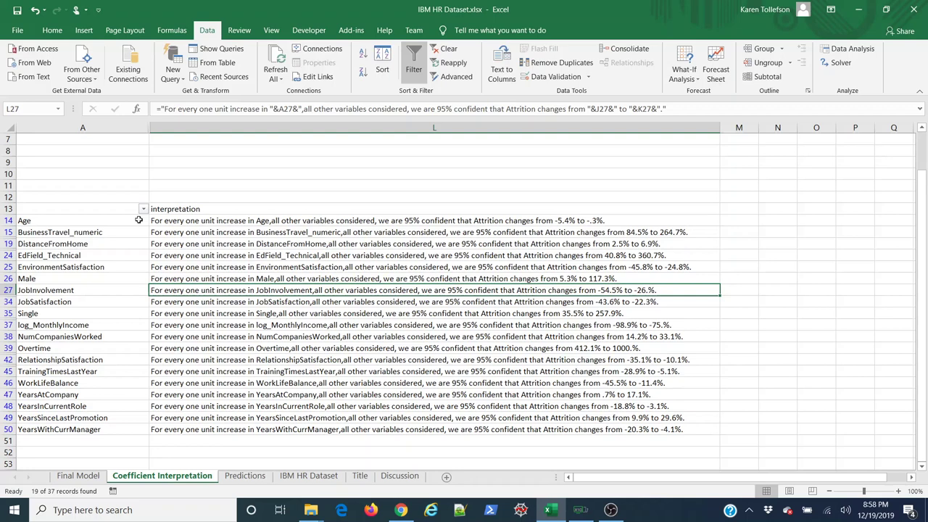
pyautogui.click(90, 278)
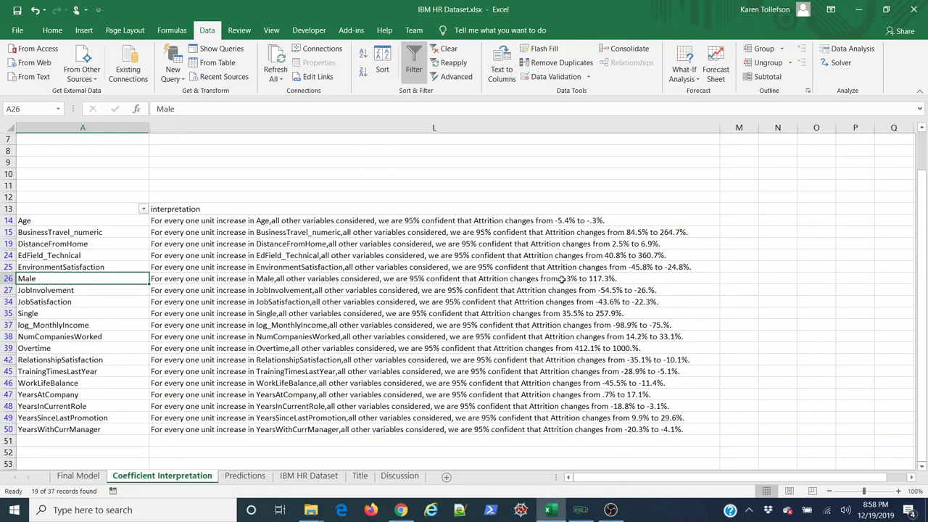
pyautogui.click(62, 350)
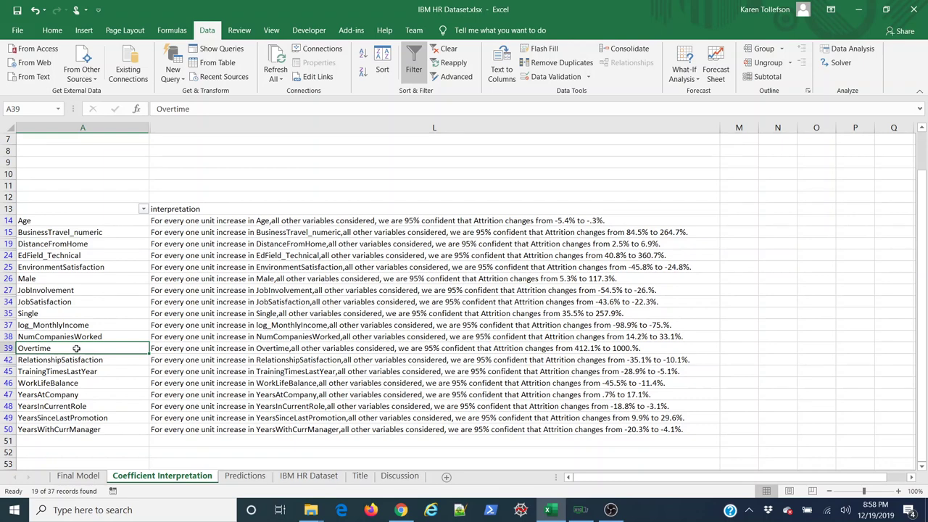
pyautogui.click(195, 351)
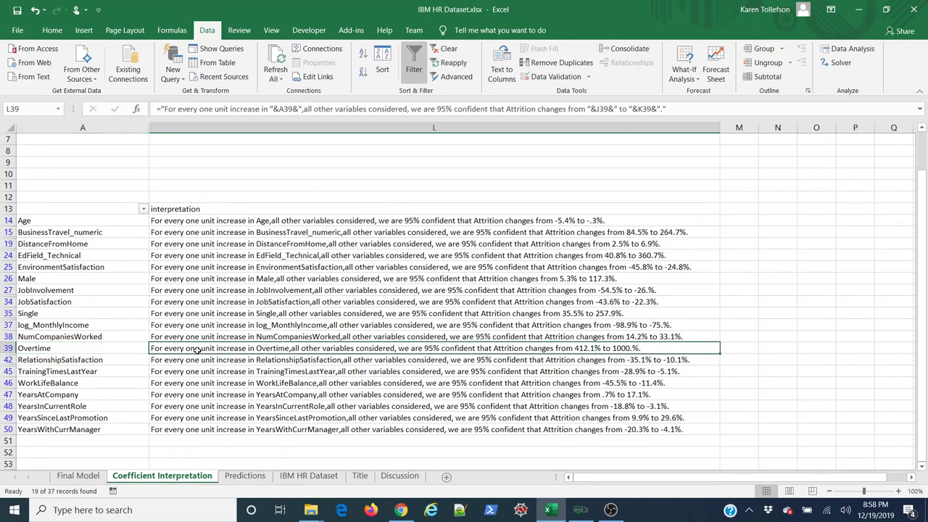